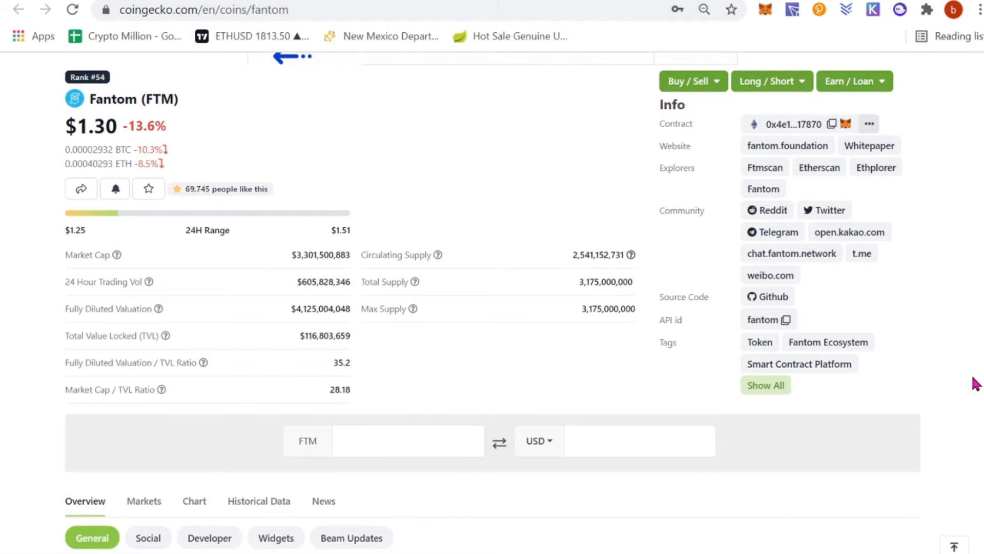
Review the Fantom (FTM) price chart and market stats on CoinGecko.
scroll(974, 383, down, 8)
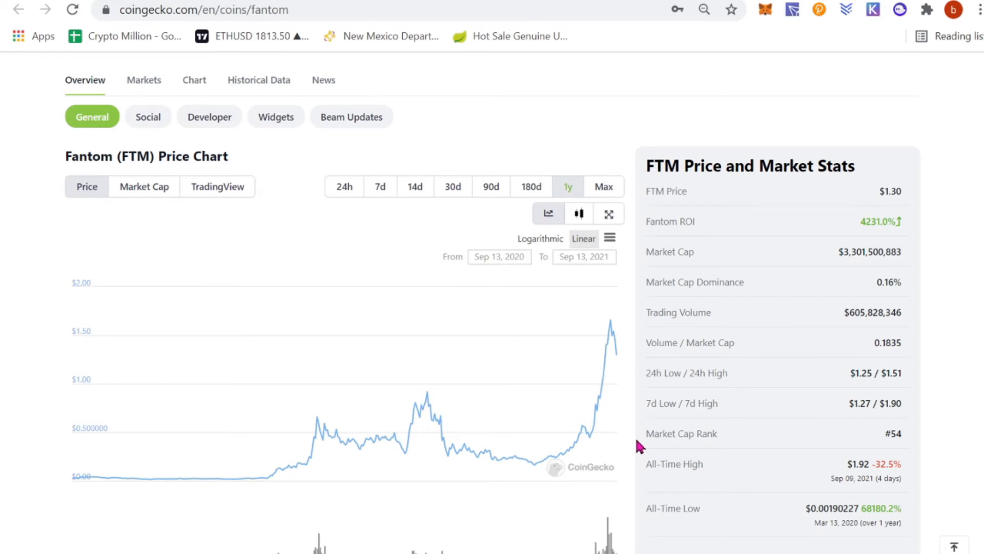
scroll(697, 431, up, 8)
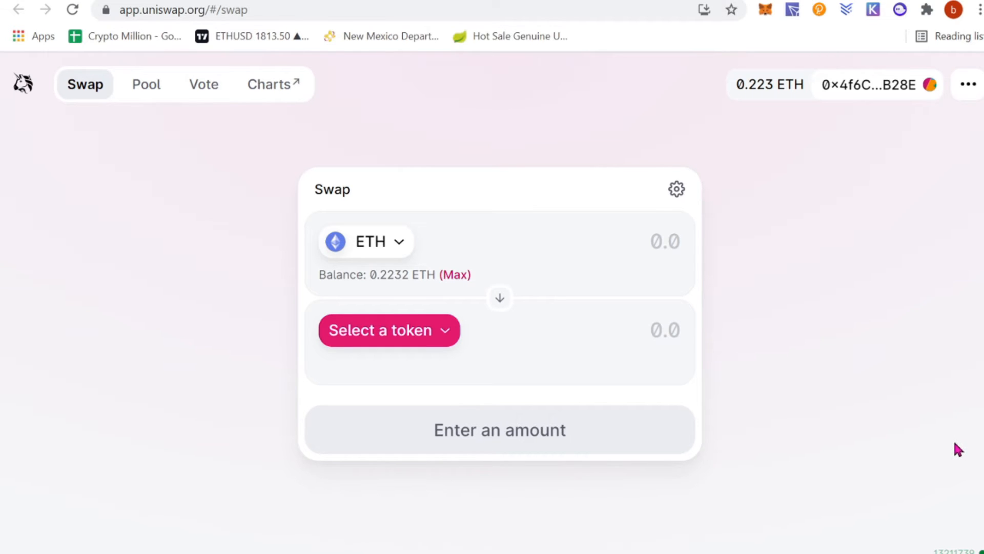
Search for the token ftm on Uniswap and import Fantom (FTM) as the token to receive.
click(447, 342)
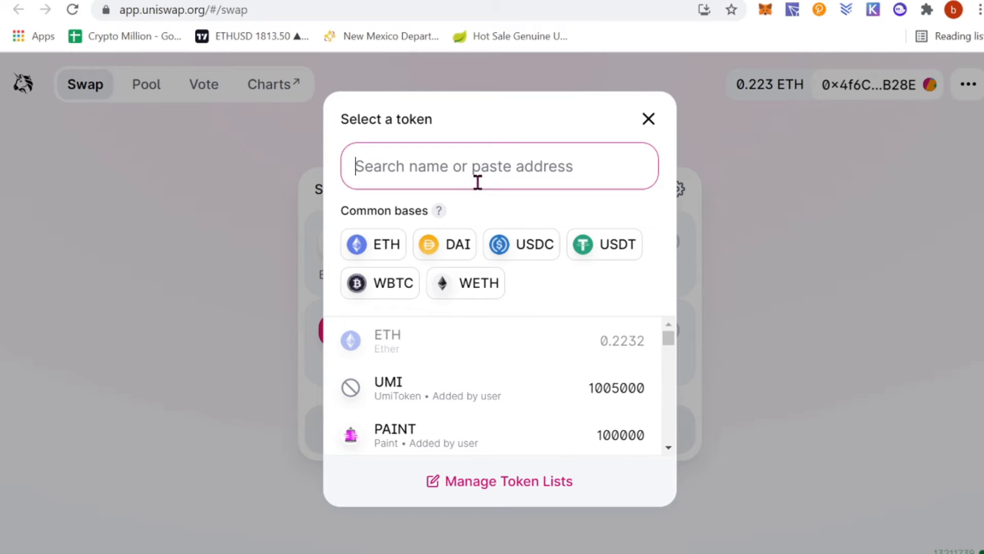
text(ftm)
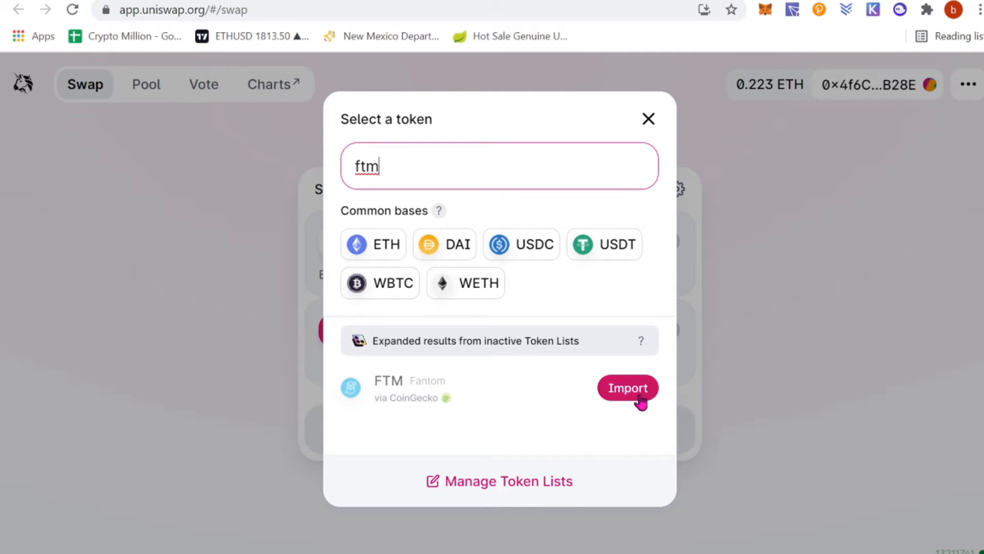
click(628, 390)
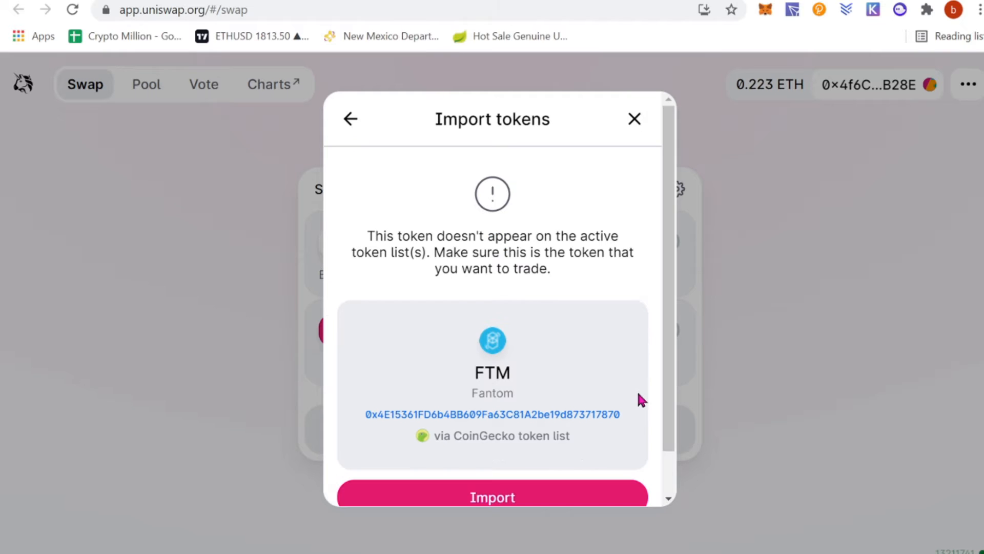
click(509, 500)
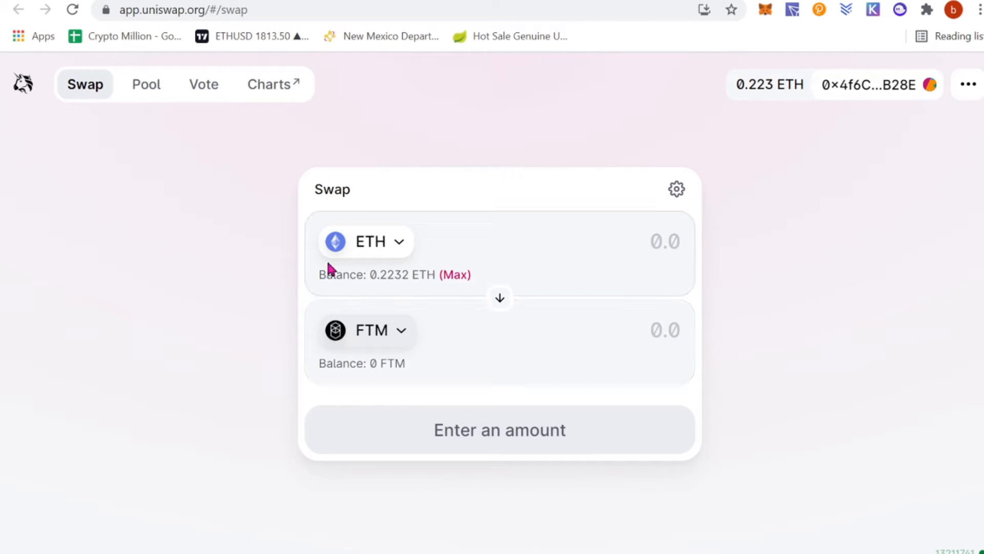
Set the amount of ETH to swap to 0.18.
click(456, 277)
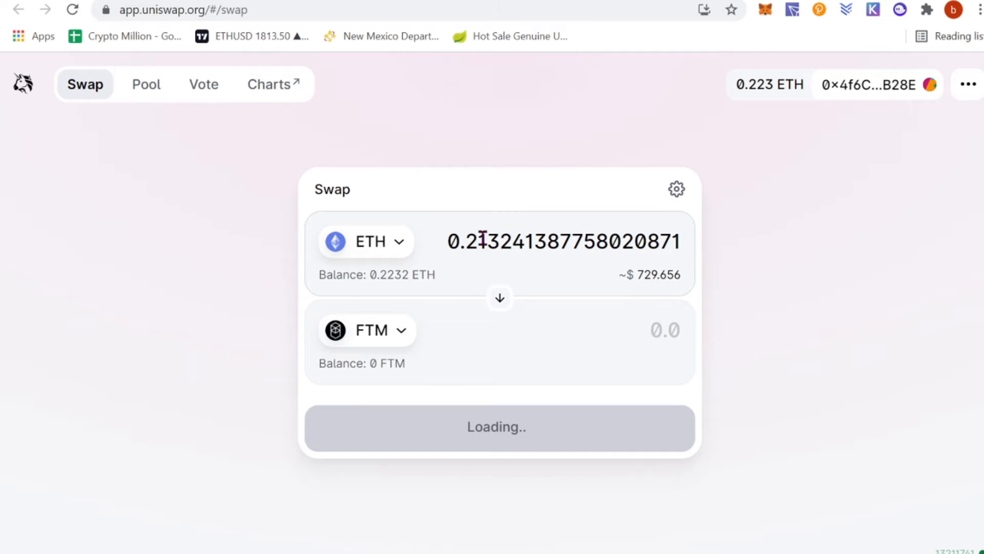
drag(465, 241, 527, 241)
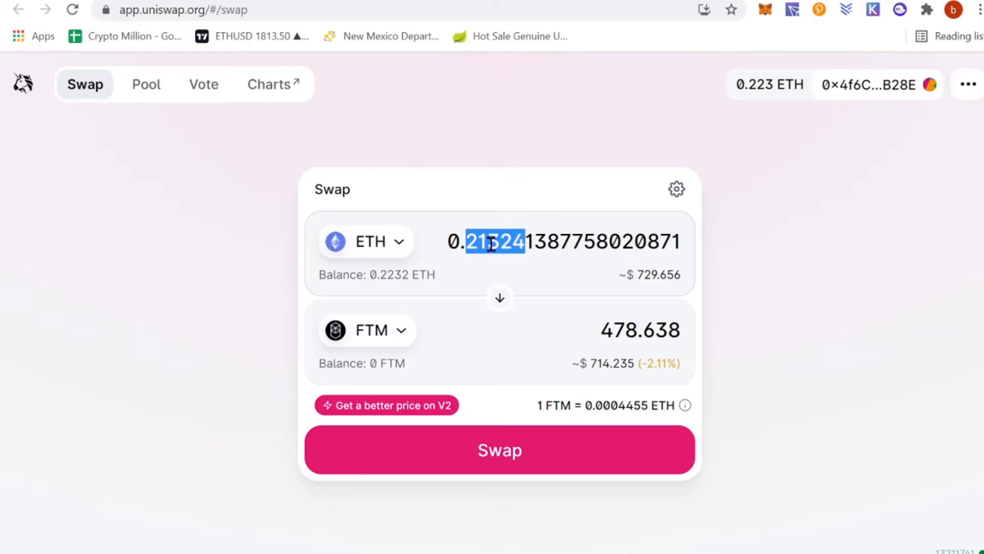
click(466, 241)
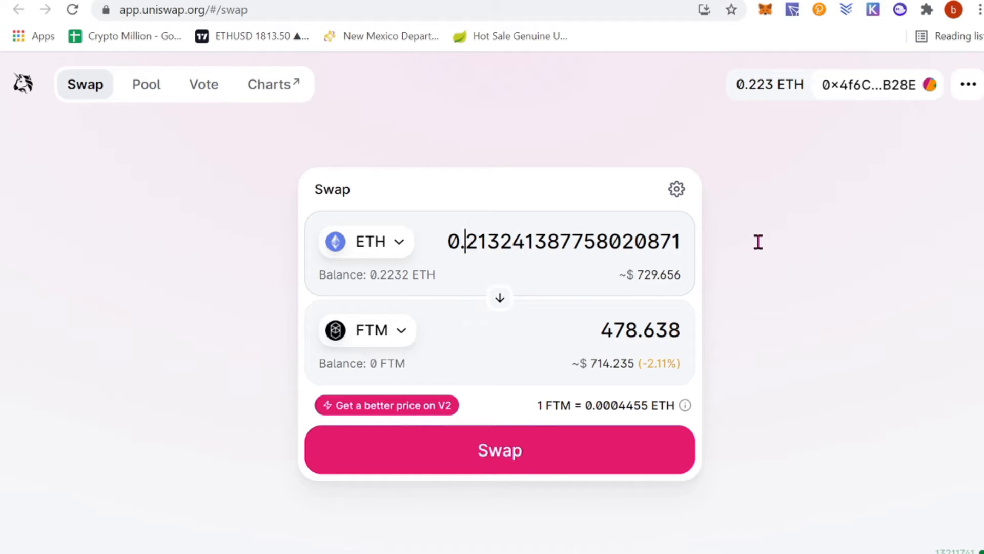
key(shift+End)
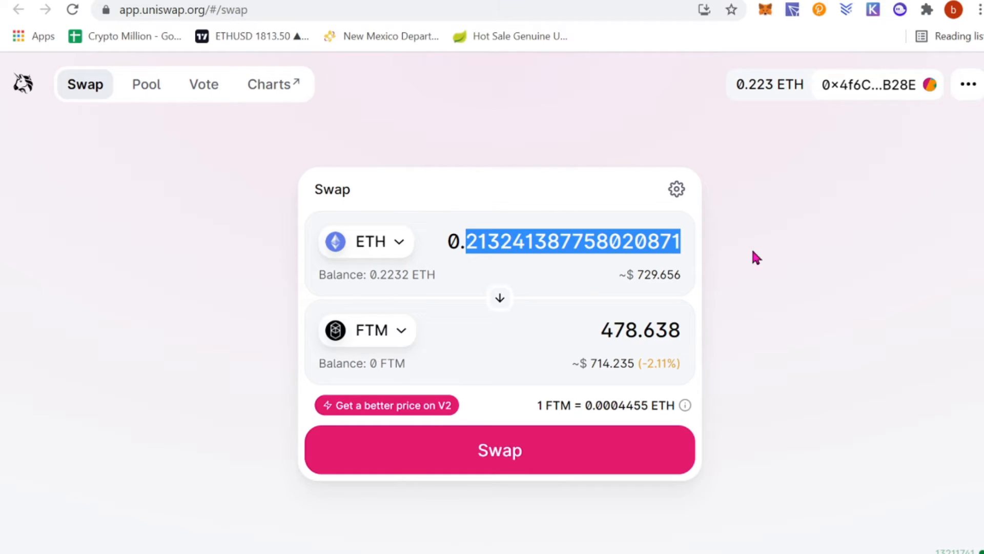
text(18)
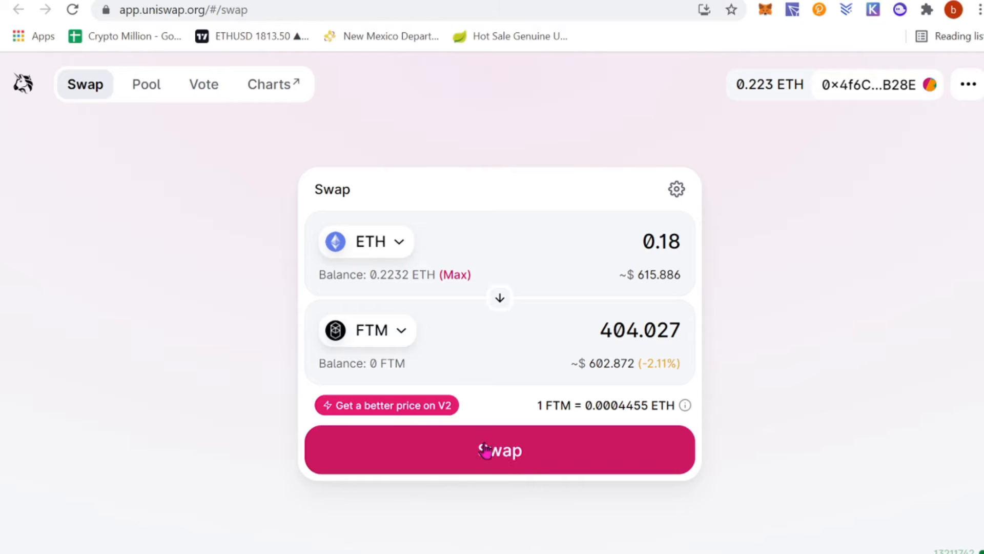
Switch the trade to the better-priced V2 route and confirm the ETH-to-FTM swap on Uniswap.
click(427, 411)
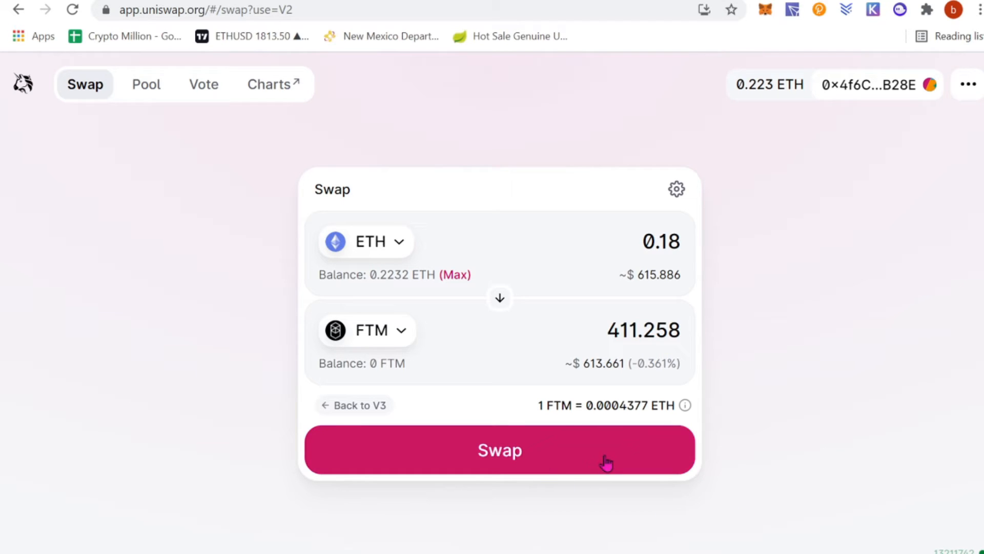
click(577, 456)
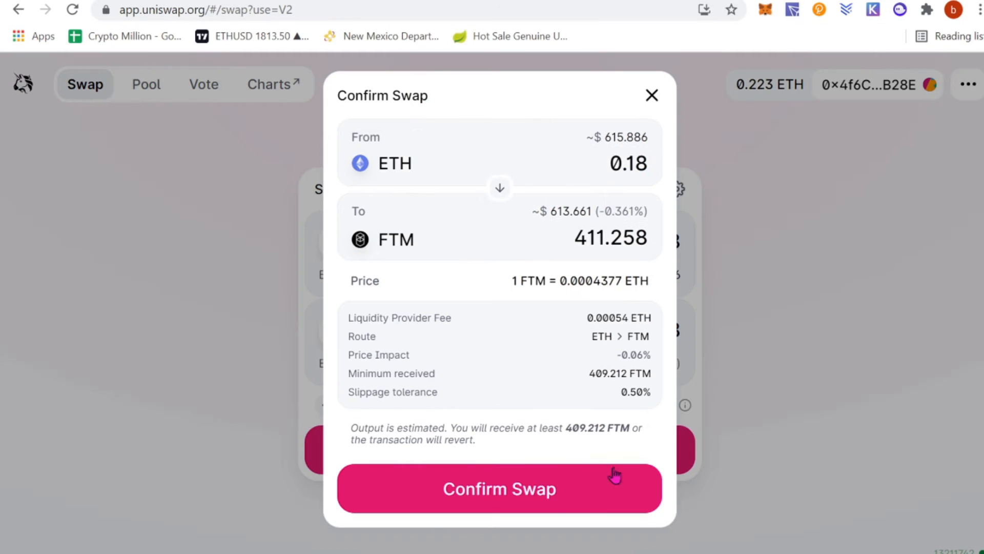
click(548, 491)
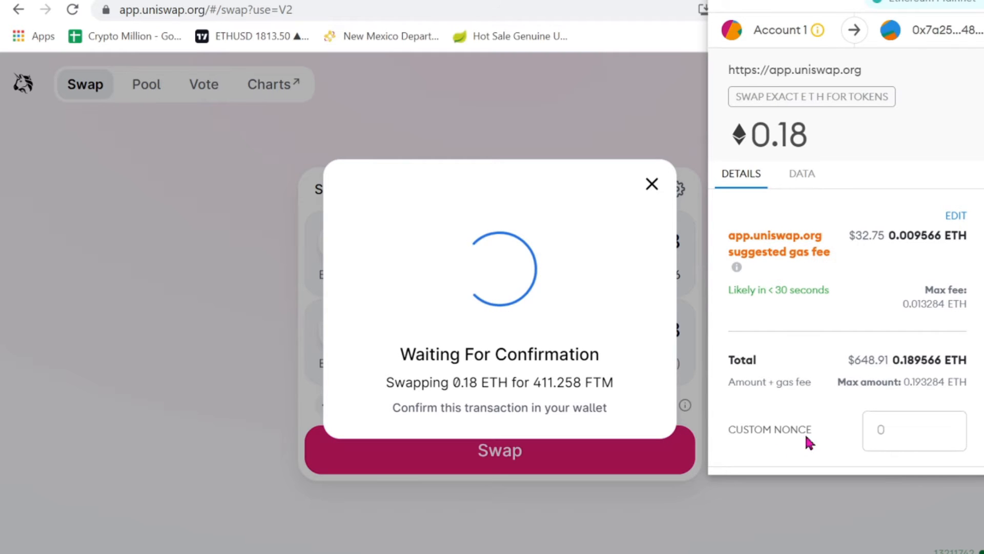
Review the advanced gas fee options for the swap transaction, leave them unedited, and confirm the transaction in MetaMask.
scroll(887, 377, down, 2)
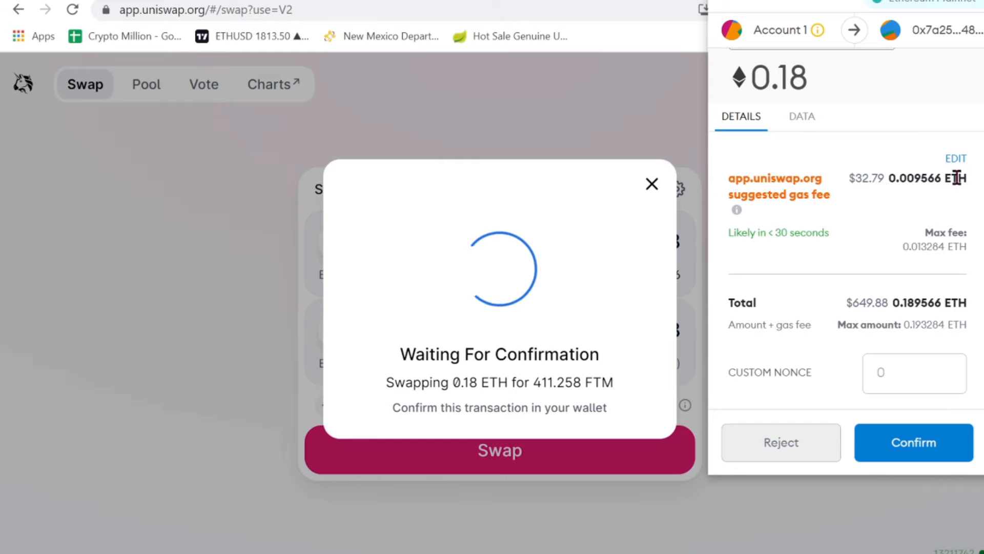
click(958, 159)
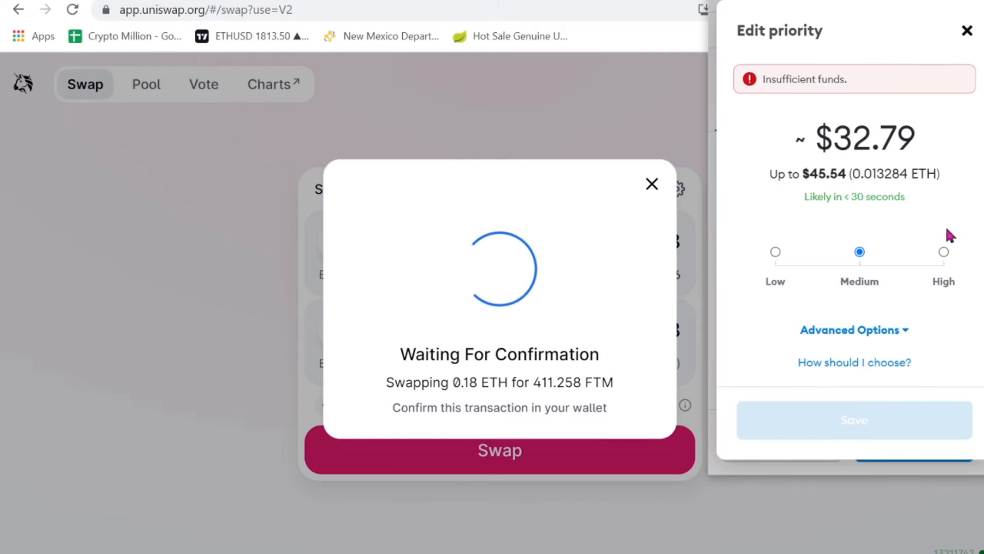
click(881, 331)
scroll(905, 330, down, 4)
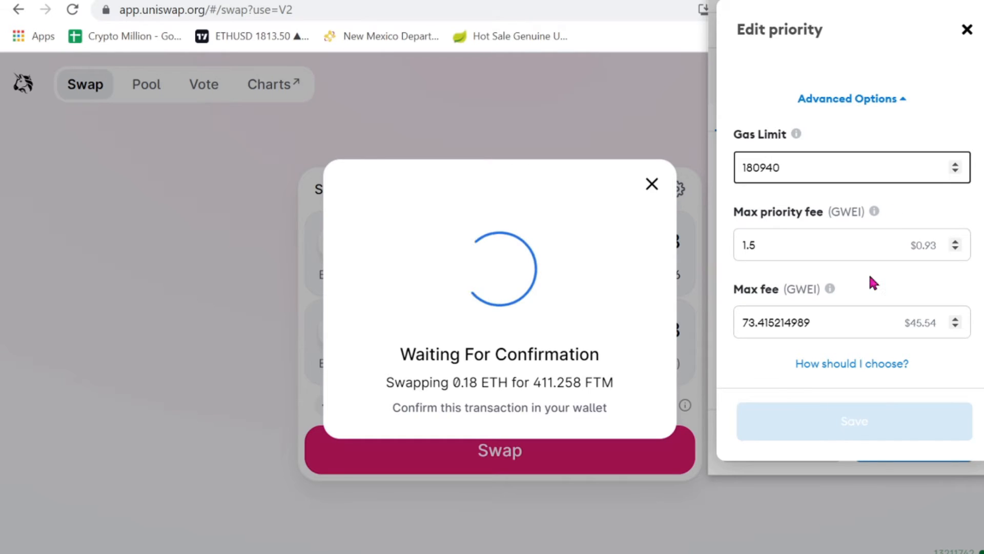
click(965, 33)
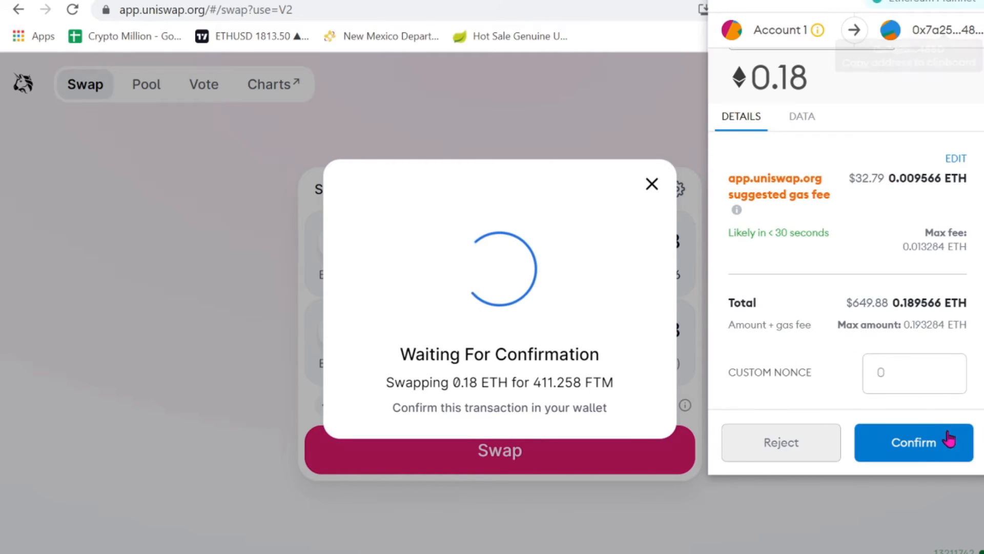
click(923, 447)
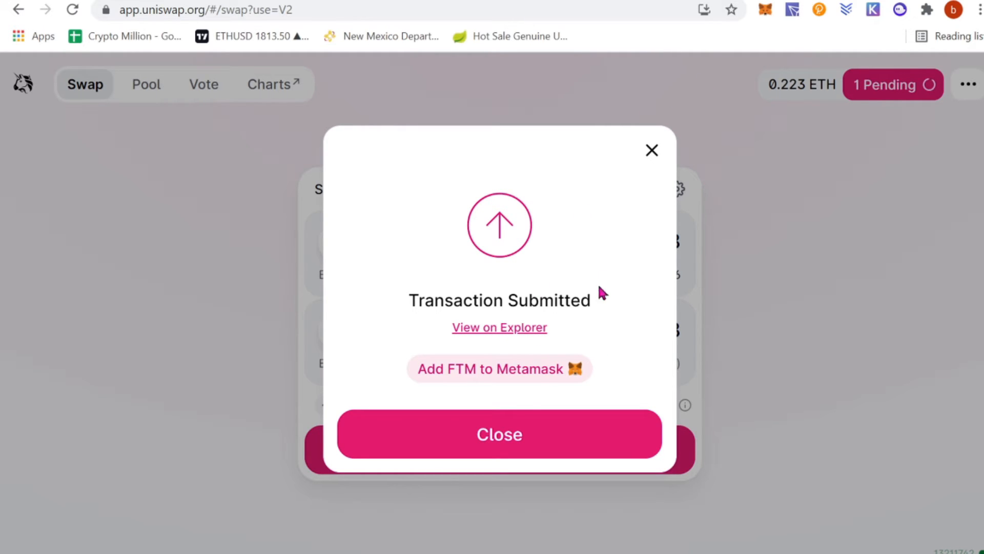
Add the FTM token to MetaMask and close the submitted-transaction dialog.
click(544, 380)
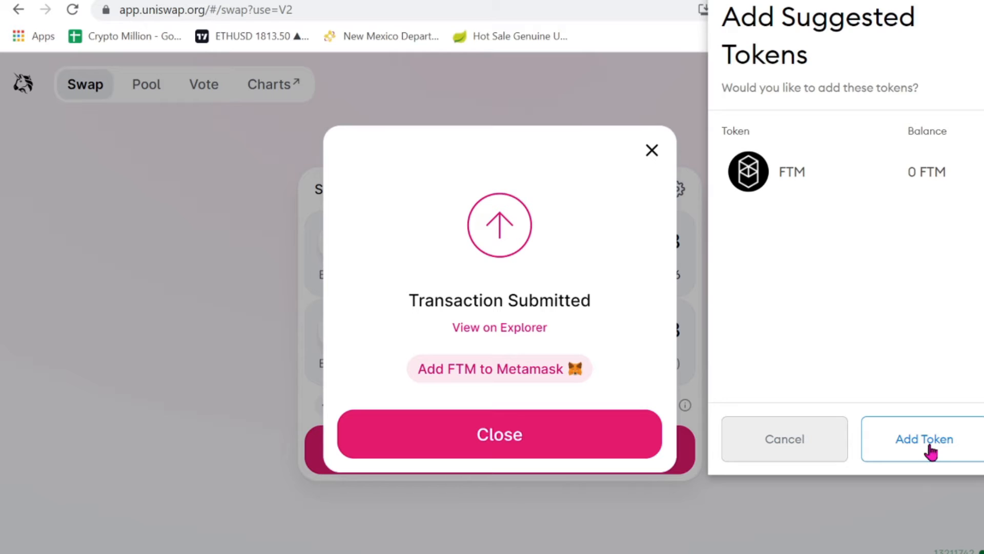
click(924, 439)
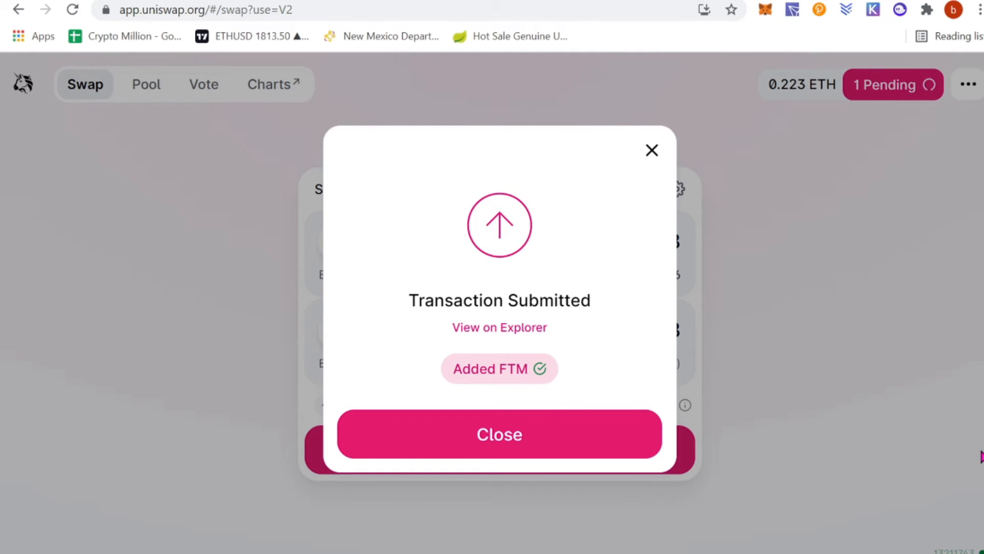
click(652, 150)
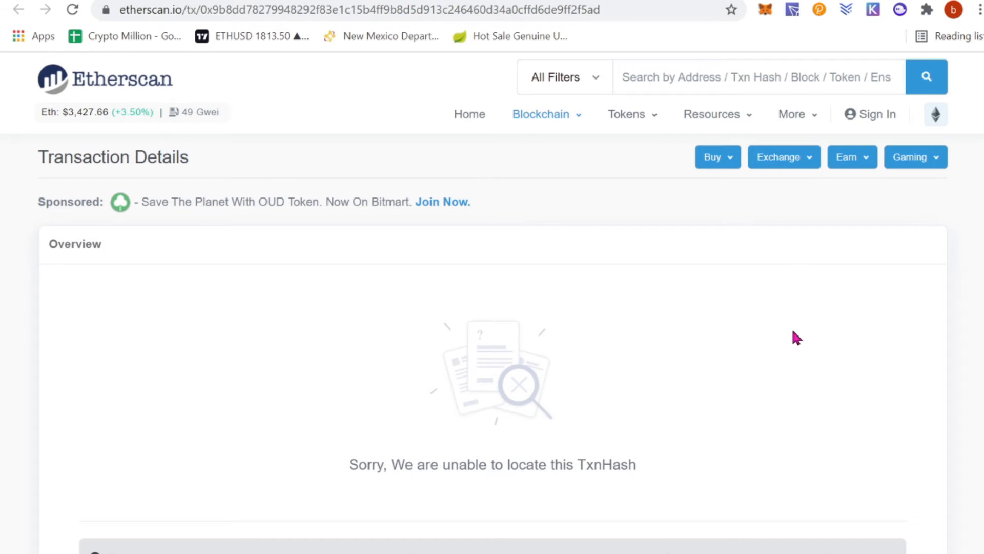
Reload the swap's transaction page on Etherscan and check its status and details.
click(73, 10)
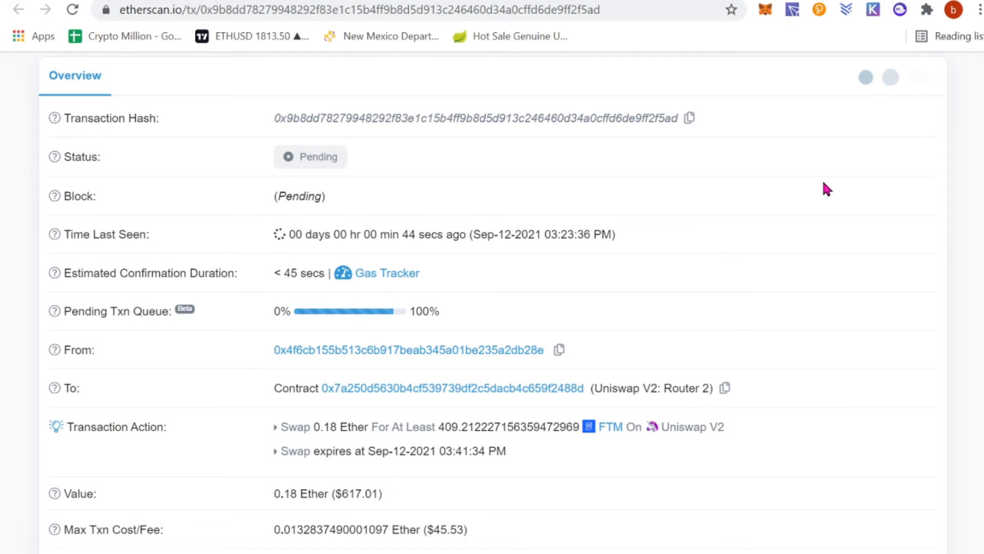
scroll(800, 185, down, 1)
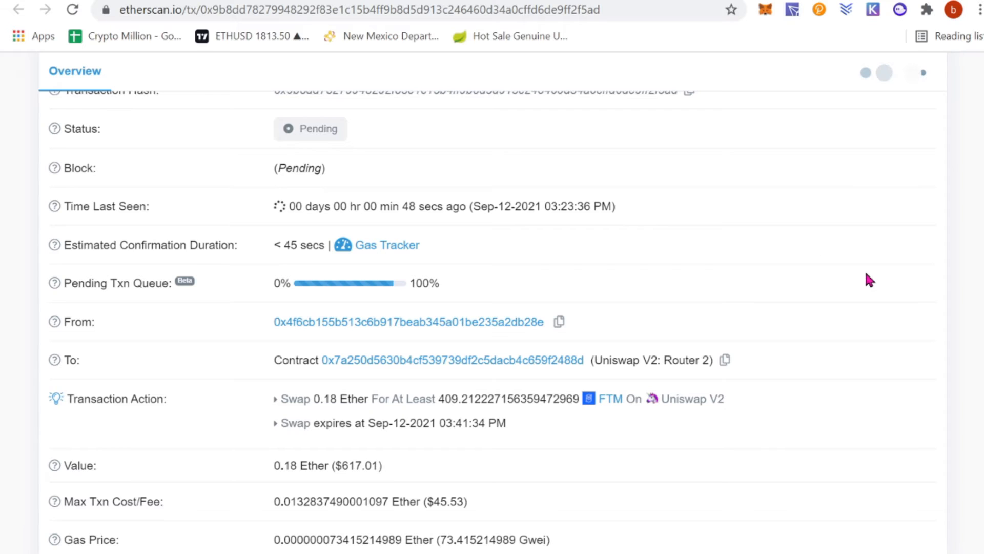
scroll(865, 272, down, 1)
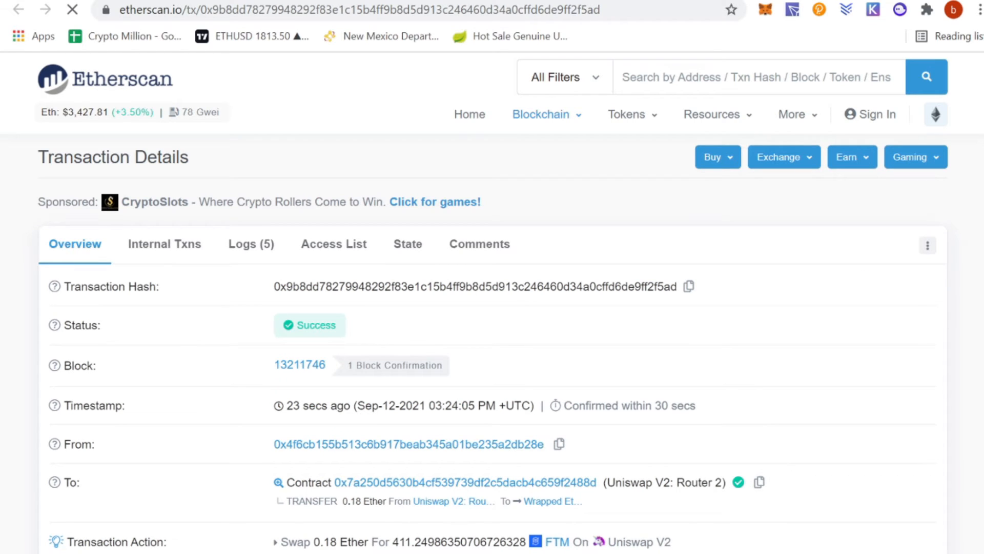
Check the wallet's token holdings in MetaMask.
click(766, 11)
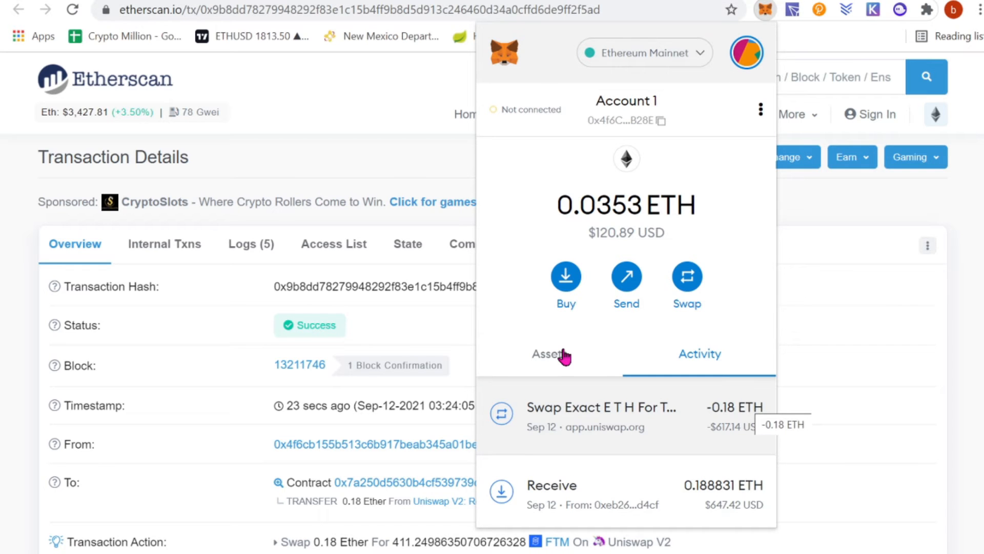
click(565, 355)
scroll(702, 374, down, 2)
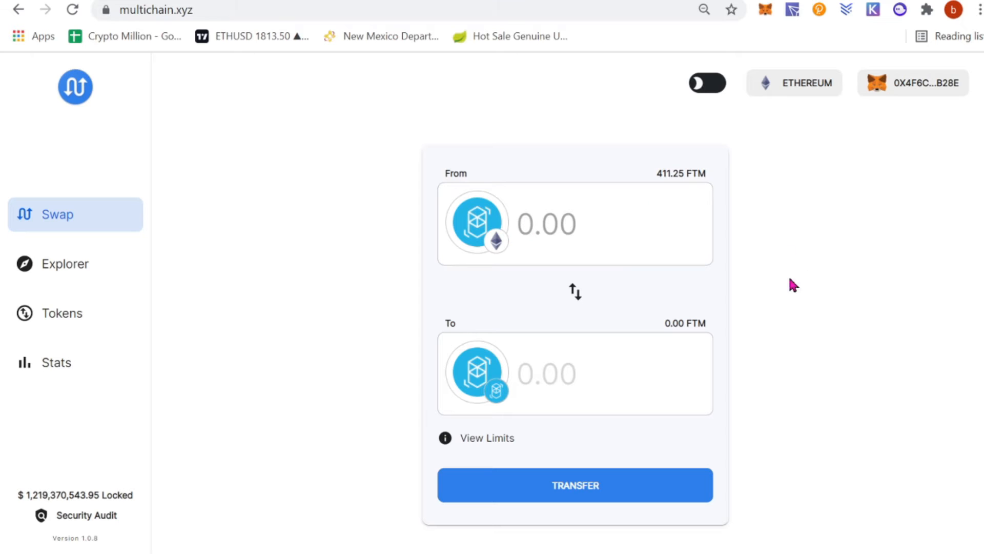
Try to transfer 411.25 FTM from Ethereum to the Fantom network on multichain.xyz.
click(482, 238)
click(840, 216)
click(567, 226)
text(411)
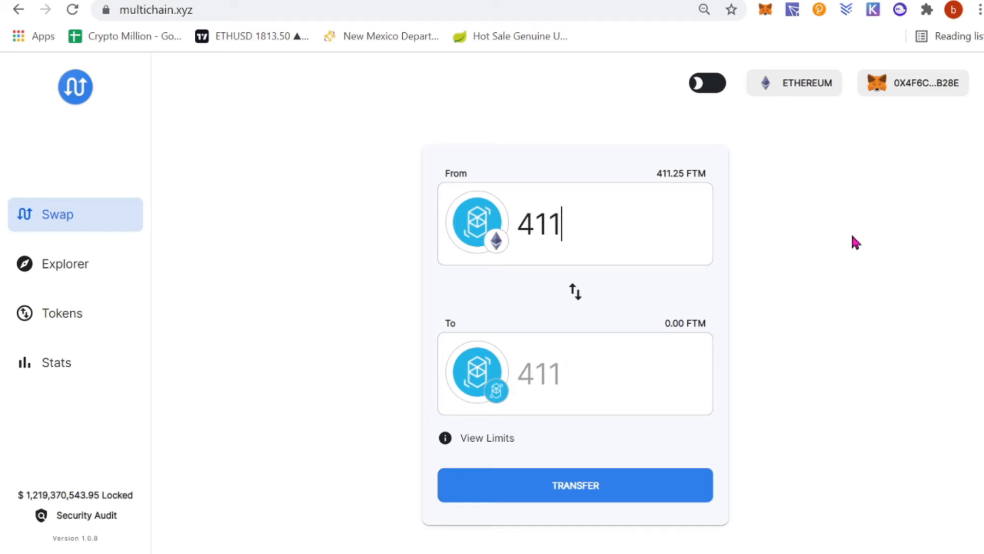
text(.26)
key(BackSpace)
text(5)
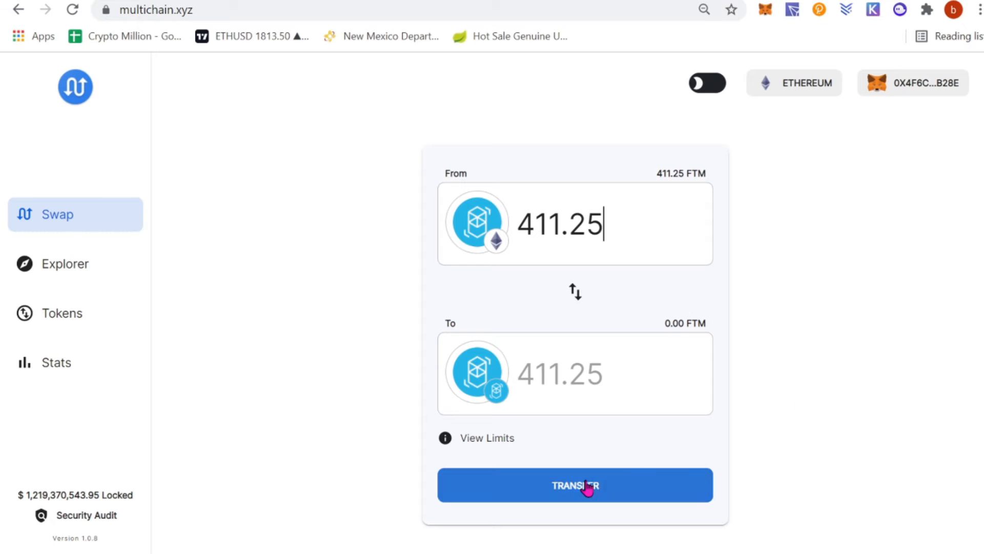
click(618, 486)
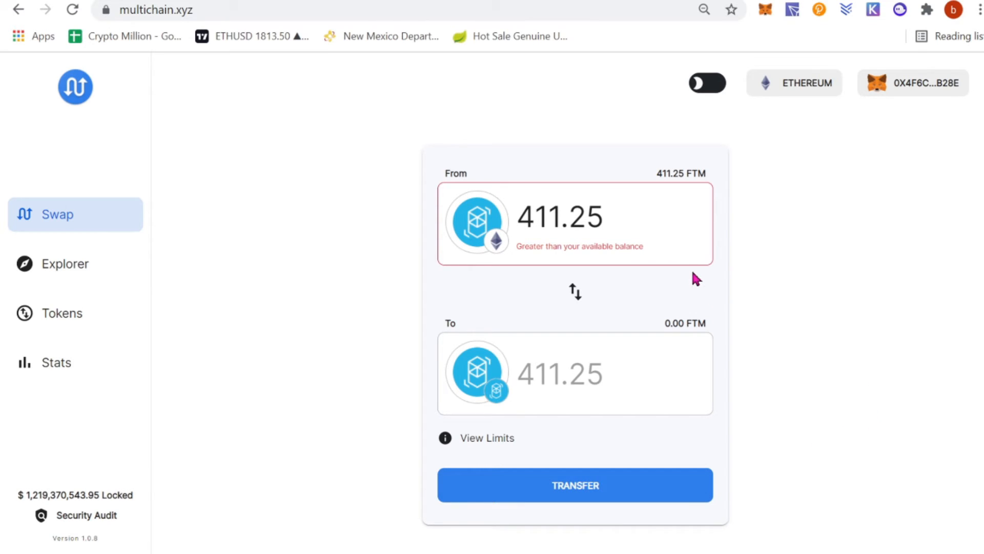
Set the FTM transfer amount to 411.24.
click(609, 222)
key(BackSpace)
text(5)
key(BackSpace)
text(4)
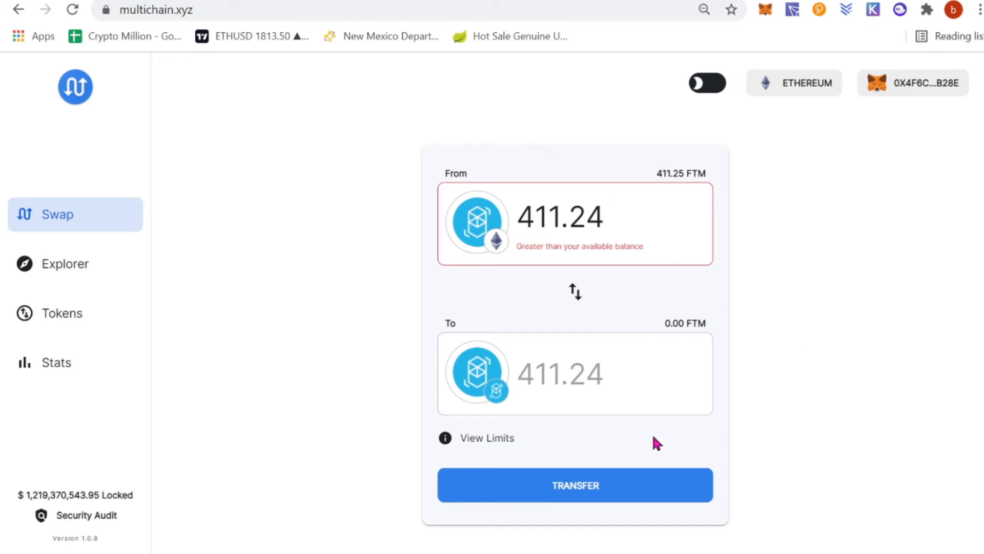
Start the transfer by approving multichain.xyz to spend FTM, and check the approval in MetaMask's activity list.
click(593, 490)
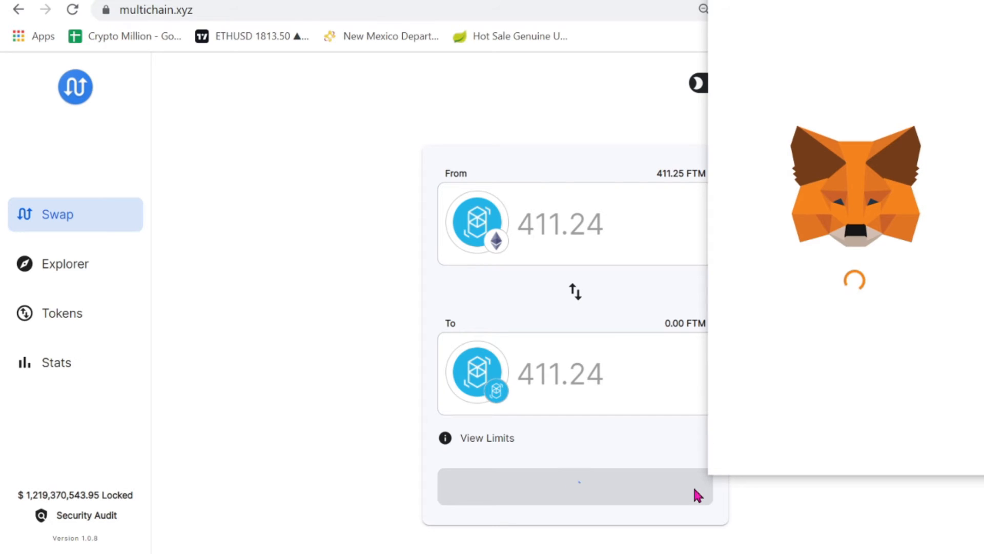
scroll(934, 377, down, 3)
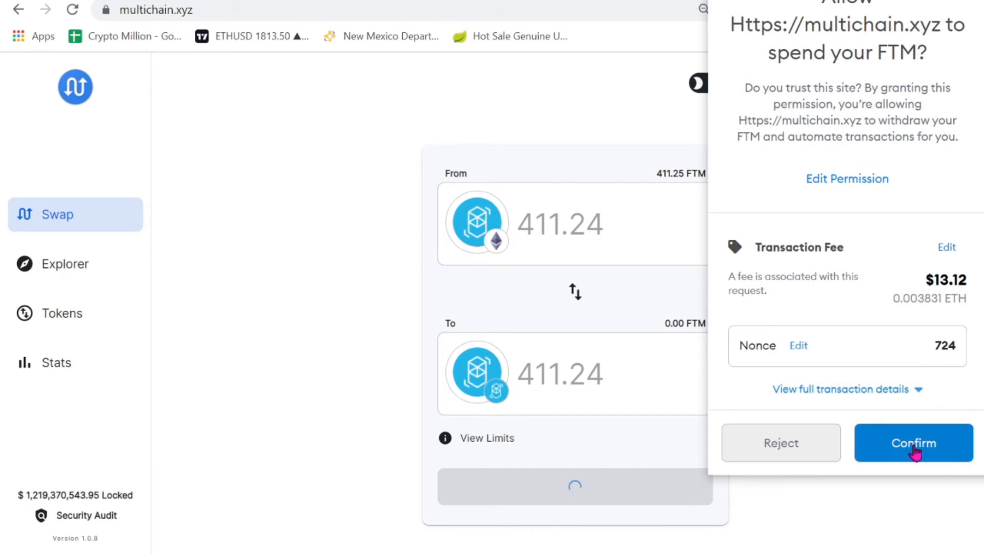
click(916, 452)
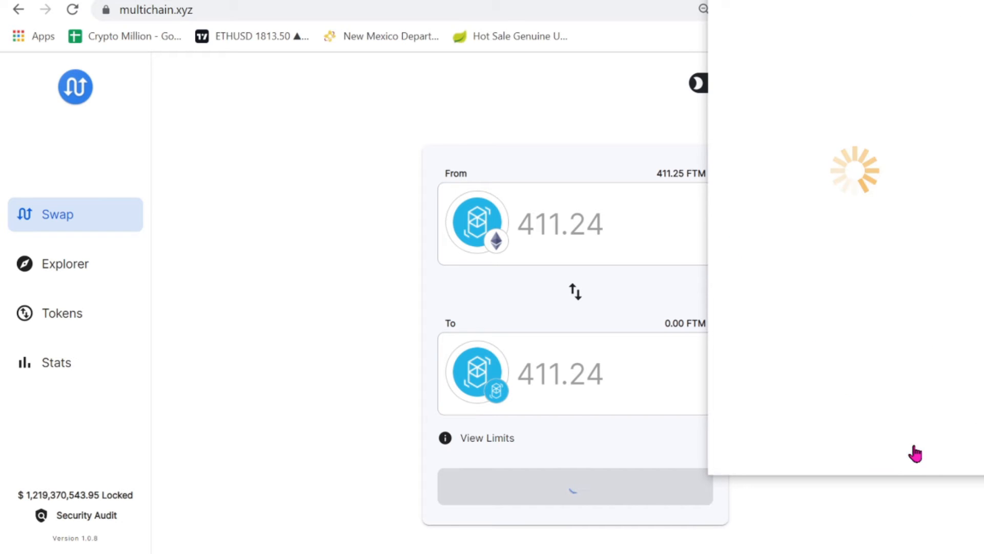
click(765, 9)
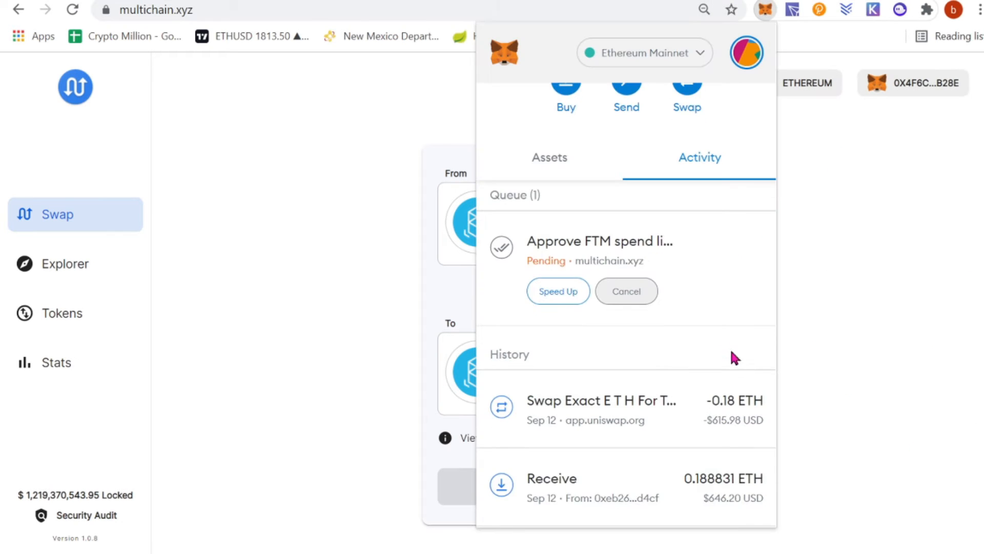
View the pending FTM approval on Etherscan and examine its status, estimated confirmation duration and gas price.
click(732, 270)
click(737, 117)
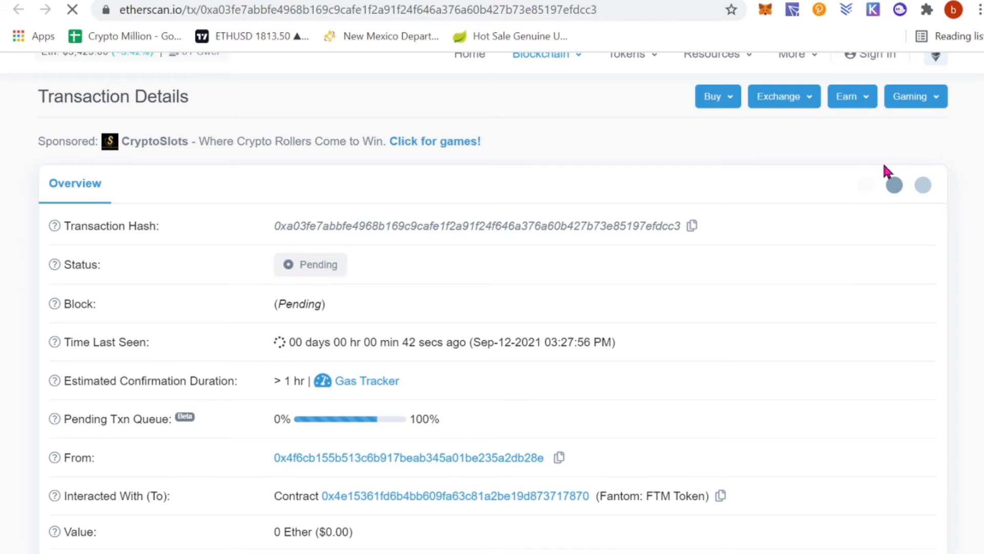
scroll(878, 302, down, 2)
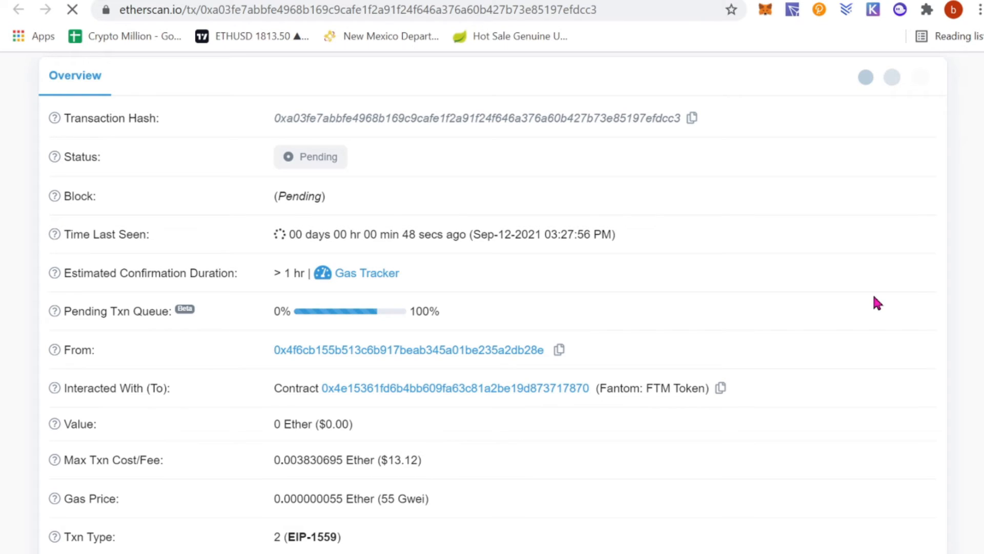
Start speeding up the pending FTM approval in MetaMask with a max priority fee of 5 GWEI.
click(767, 15)
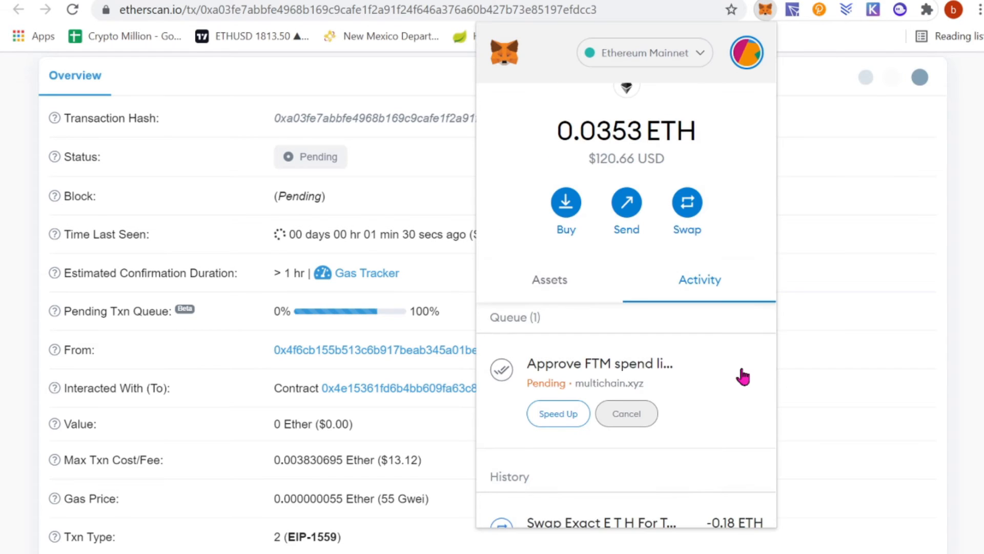
scroll(743, 377, down, 1)
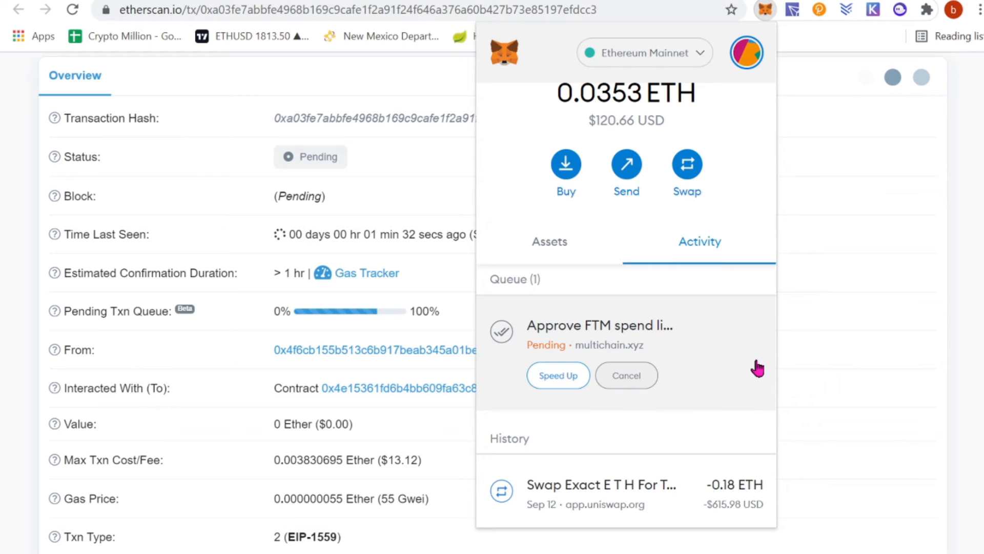
click(568, 379)
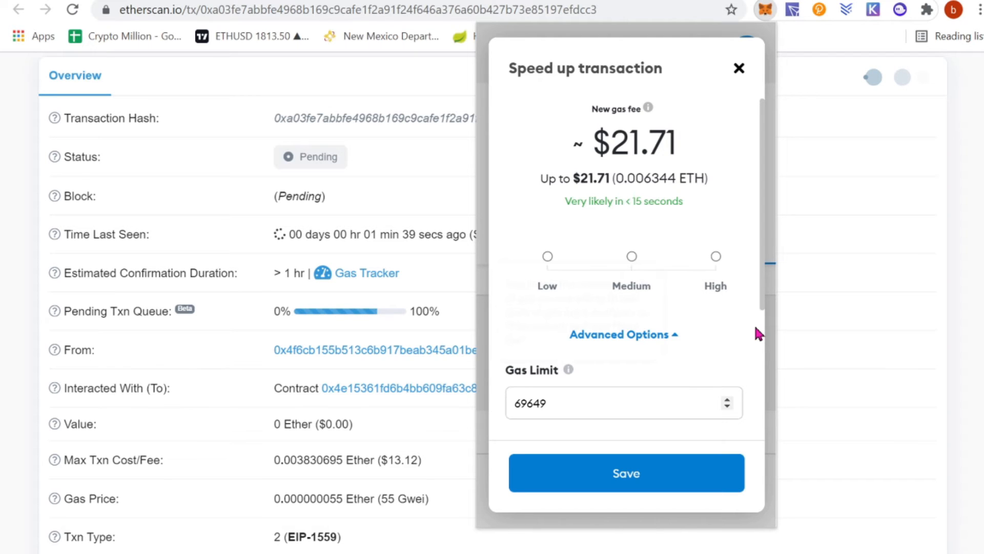
scroll(565, 279, down, 4)
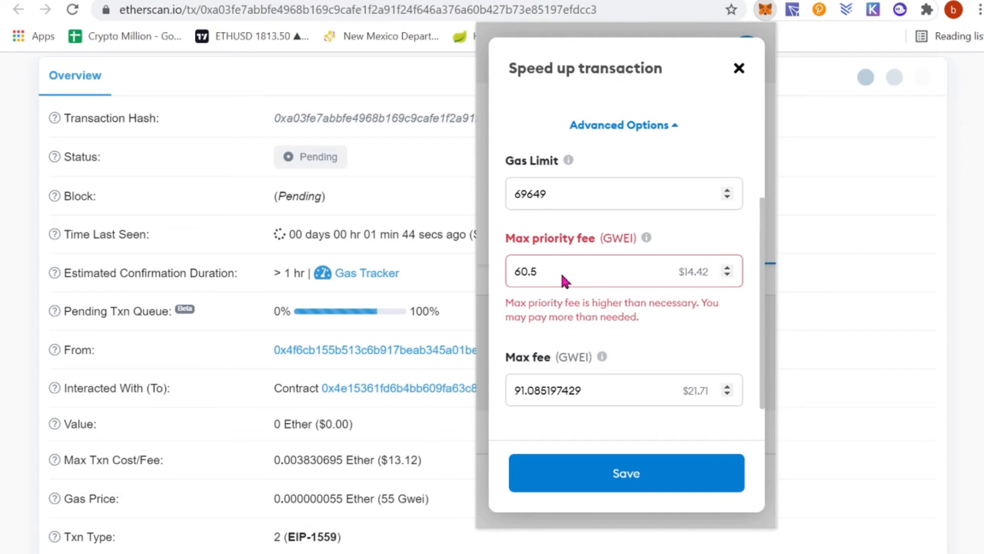
drag(564, 271, 480, 277)
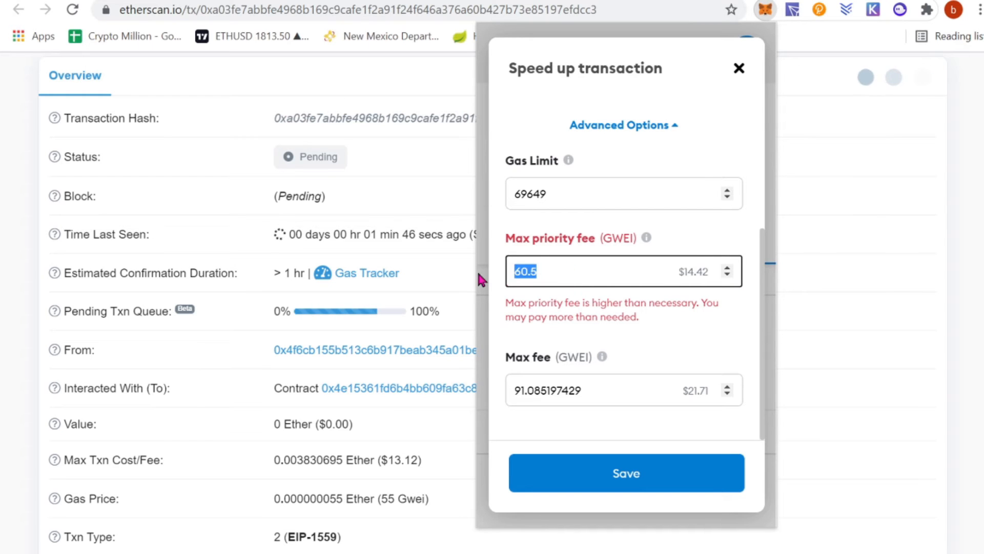
text(5)
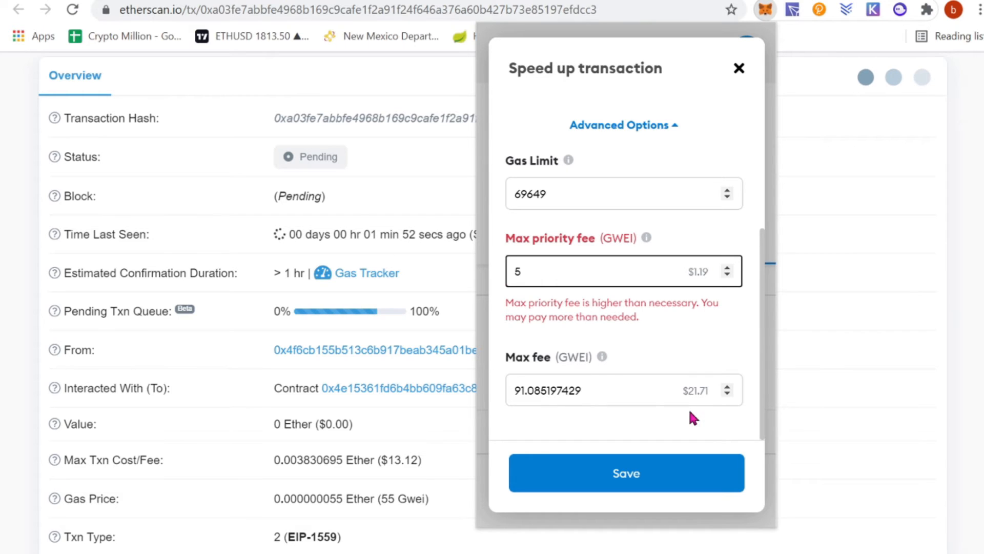
Set the max fee of the sped-up FTM approval to 100 GWEI and save the new gas settings.
click(728, 388)
click(728, 388)
click(728, 387)
click(728, 388)
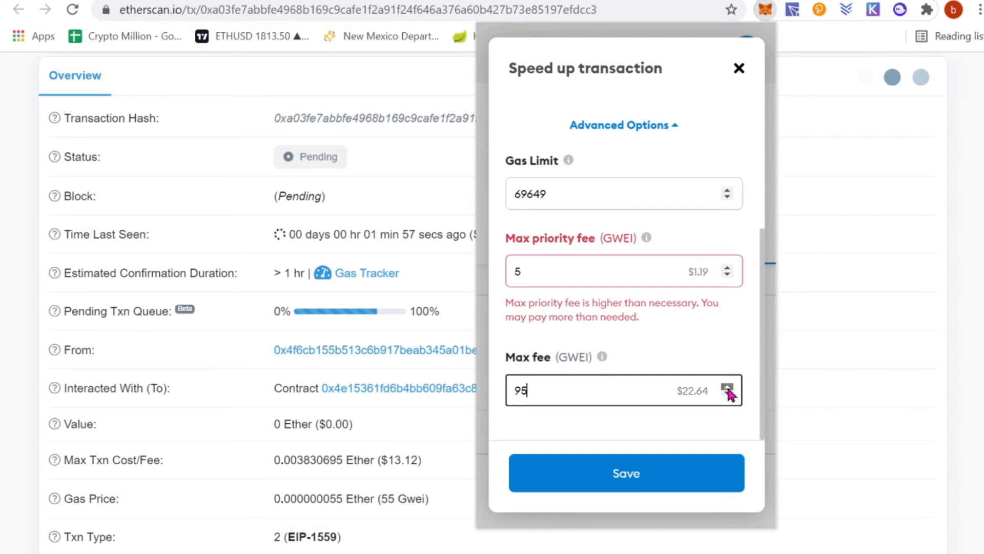
click(728, 388)
click(728, 387)
click(728, 388)
click(728, 387)
click(728, 388)
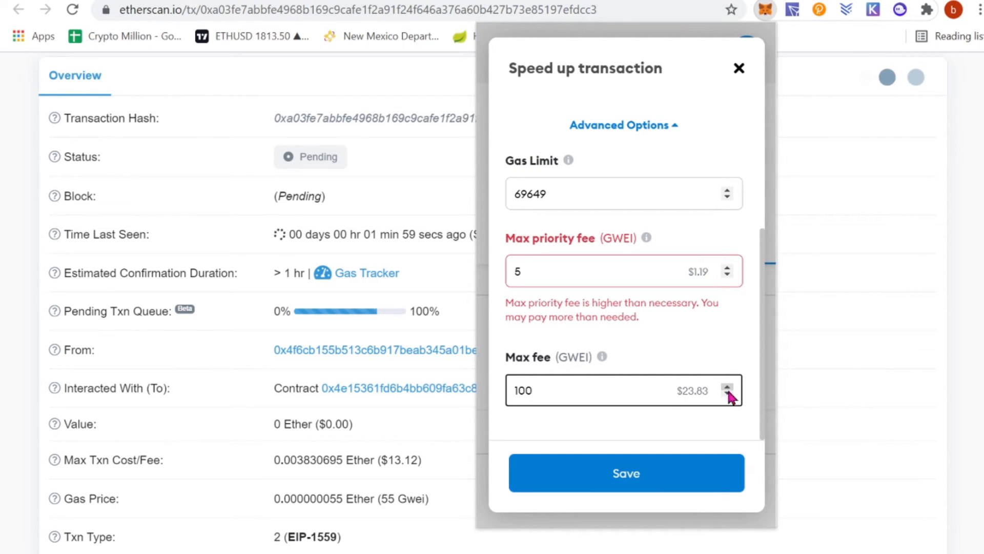
click(740, 477)
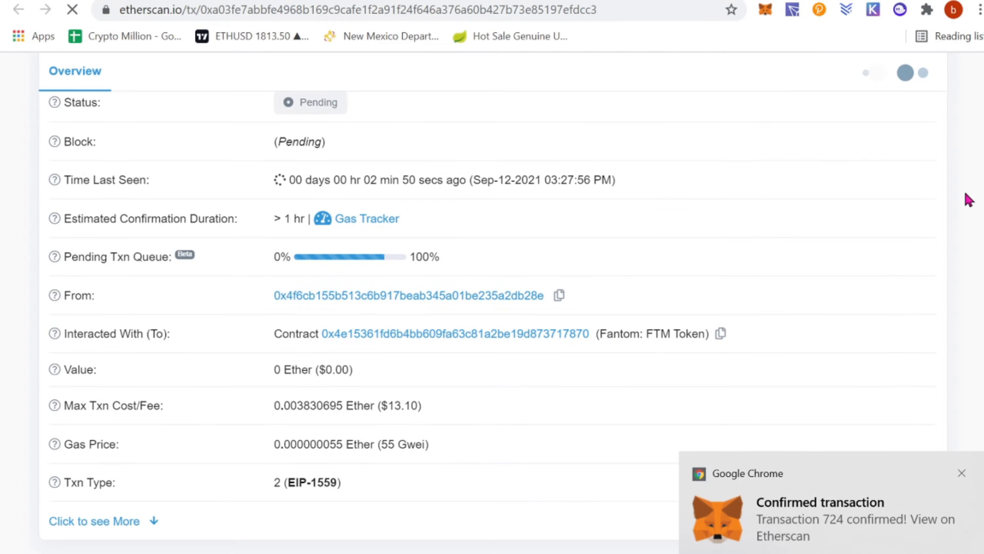
Edit the gas fee of multichain.xyz's swapout transaction in MetaMask, setting the max fee to 100 GWEI.
click(766, 11)
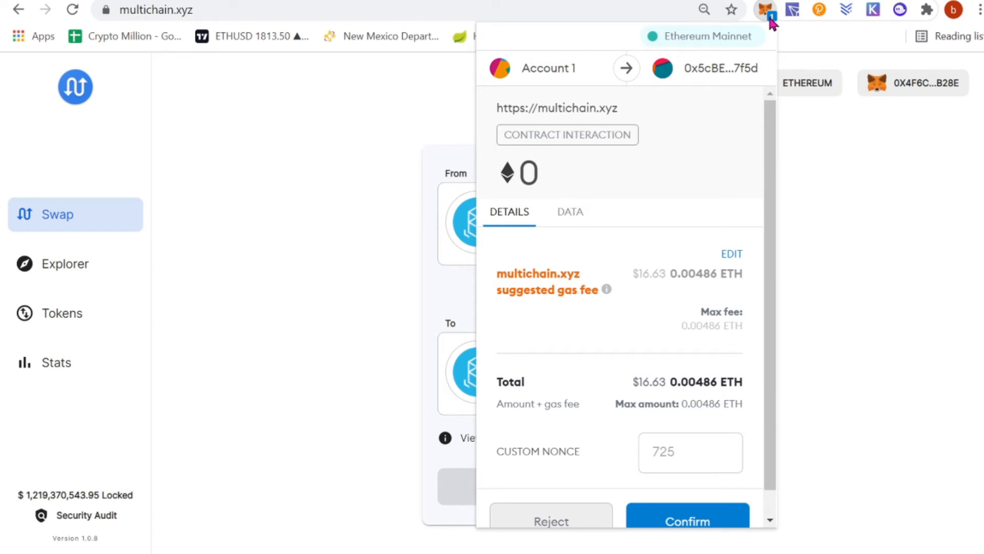
scroll(757, 327, down, 1)
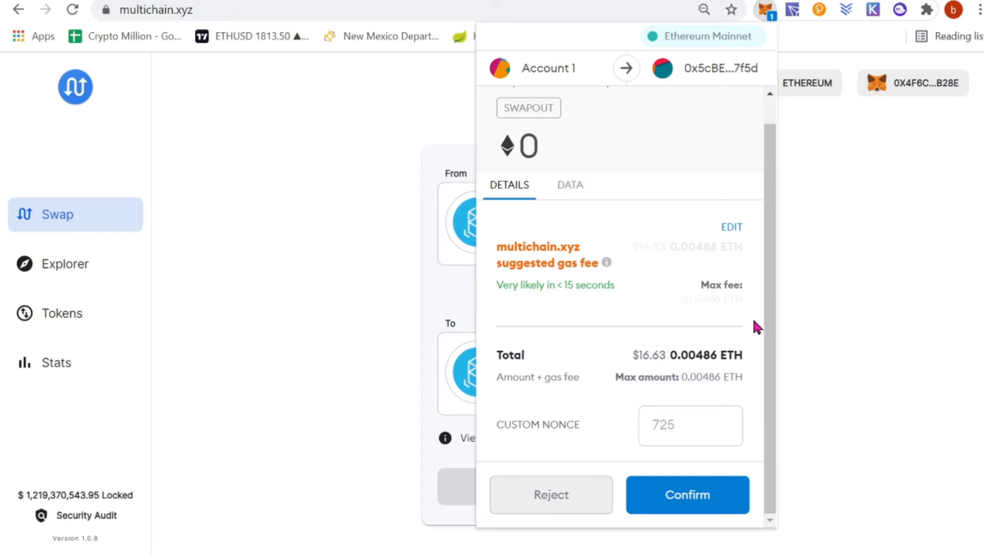
click(732, 227)
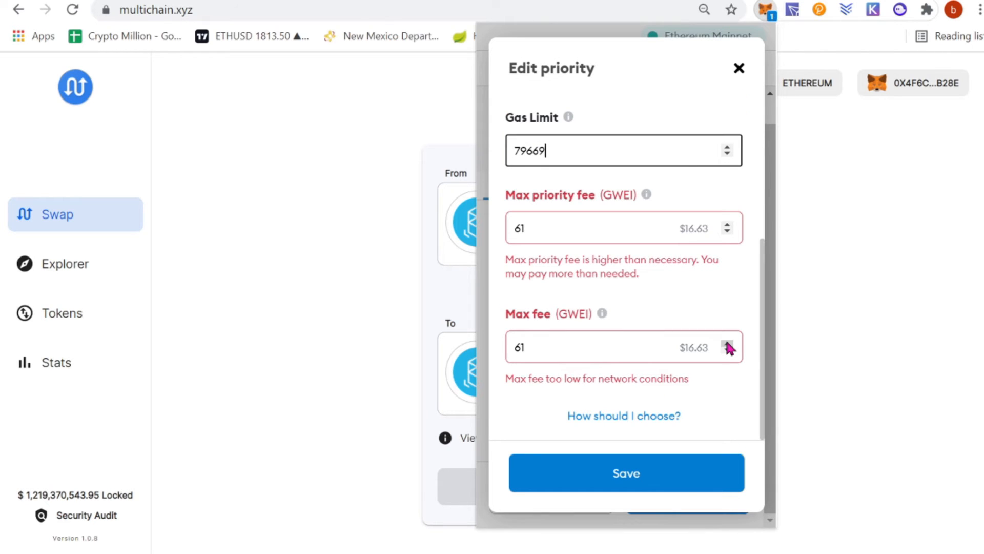
click(727, 343)
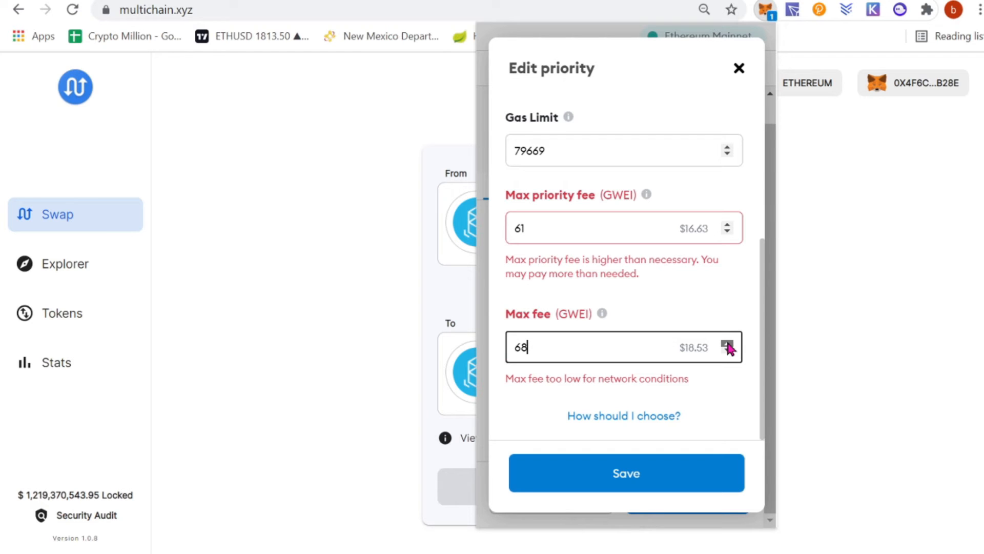
click(727, 343)
drag(553, 349, 467, 347)
text(100)
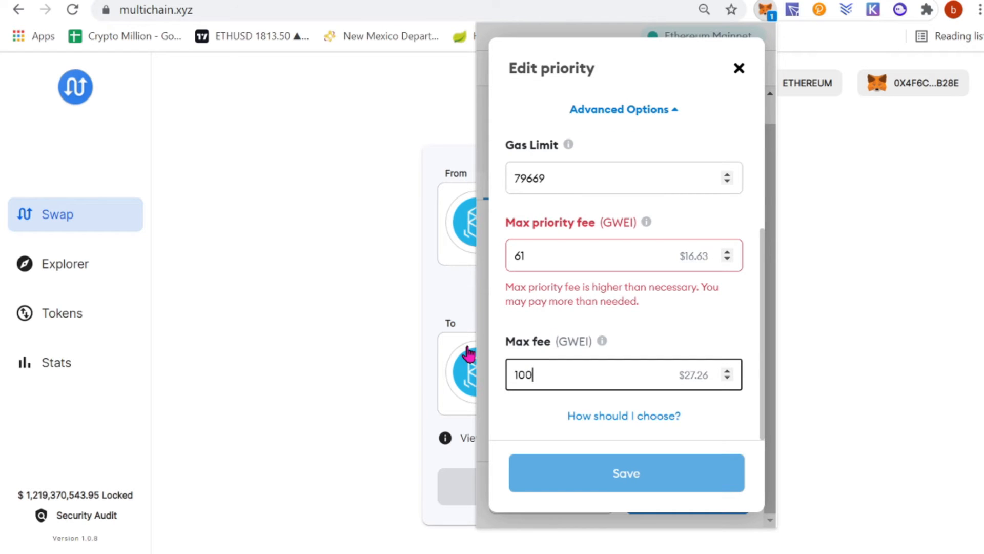
Set the swapout's max priority fee to 3 GWEI, save the gas settings and confirm the transaction.
drag(533, 256, 466, 264)
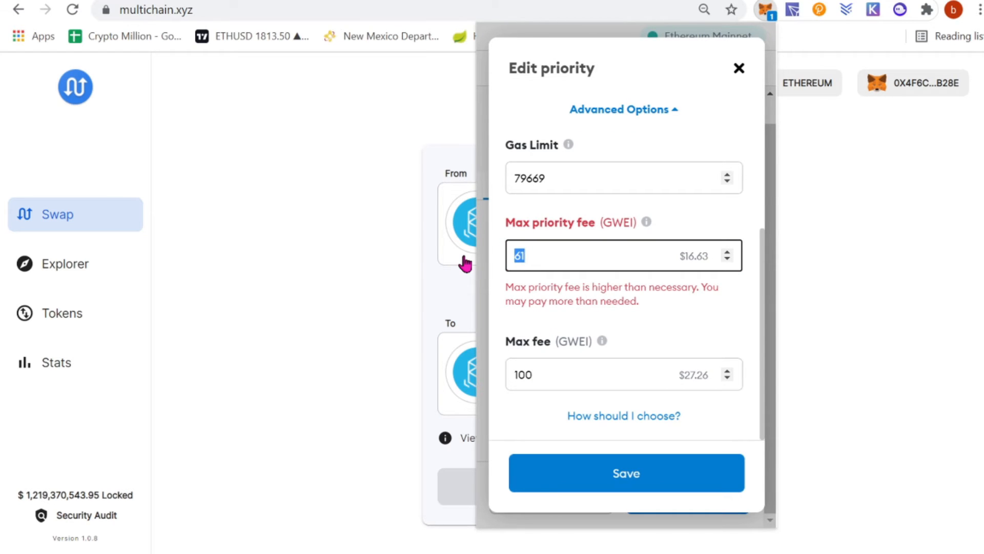
text(6)
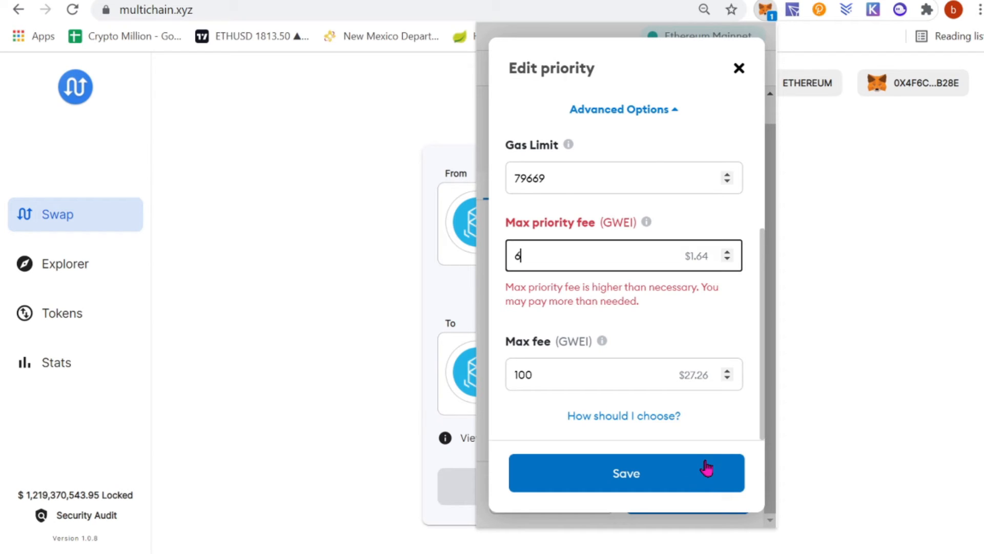
triple_click(727, 259)
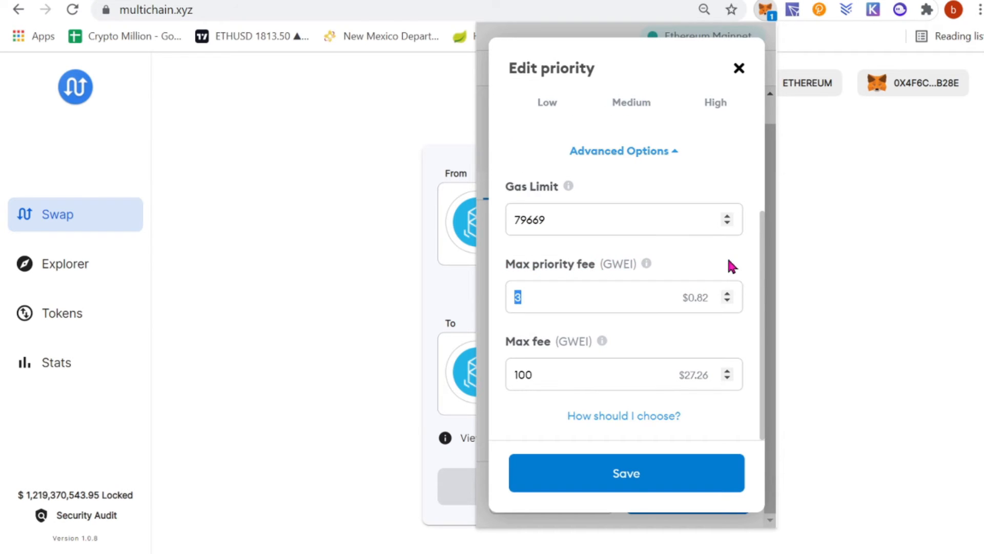
click(638, 480)
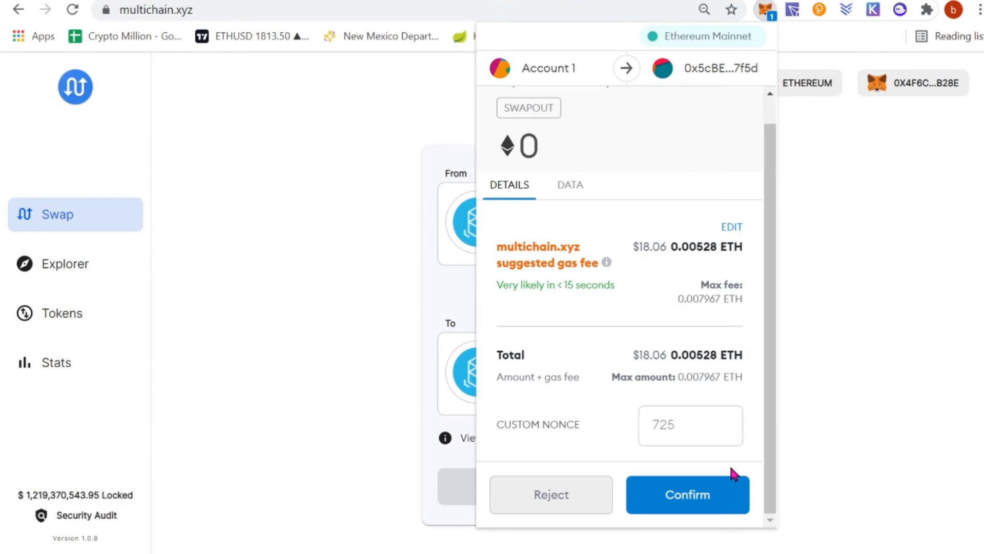
click(690, 500)
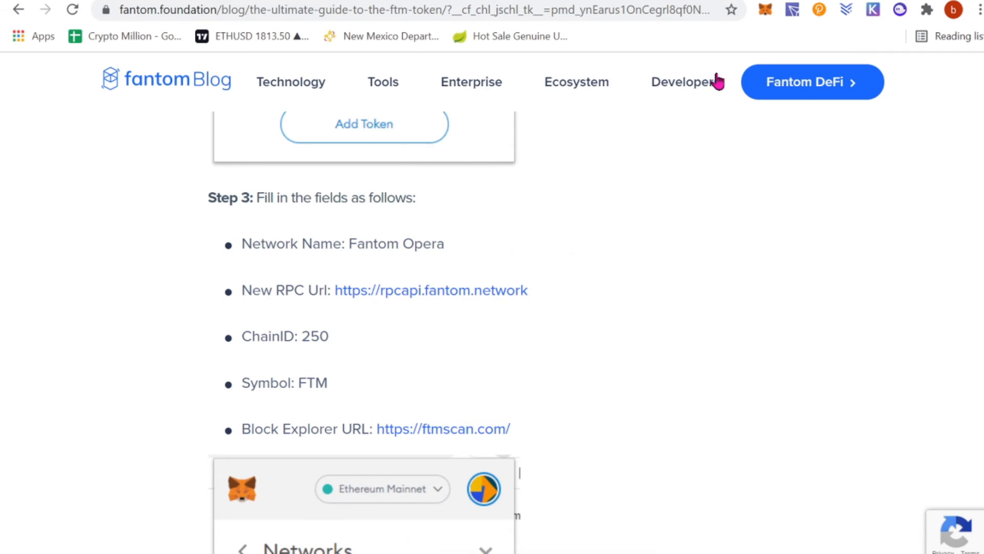
Expand MetaMask to a full browser page and open the form for adding a custom RPC network.
click(767, 16)
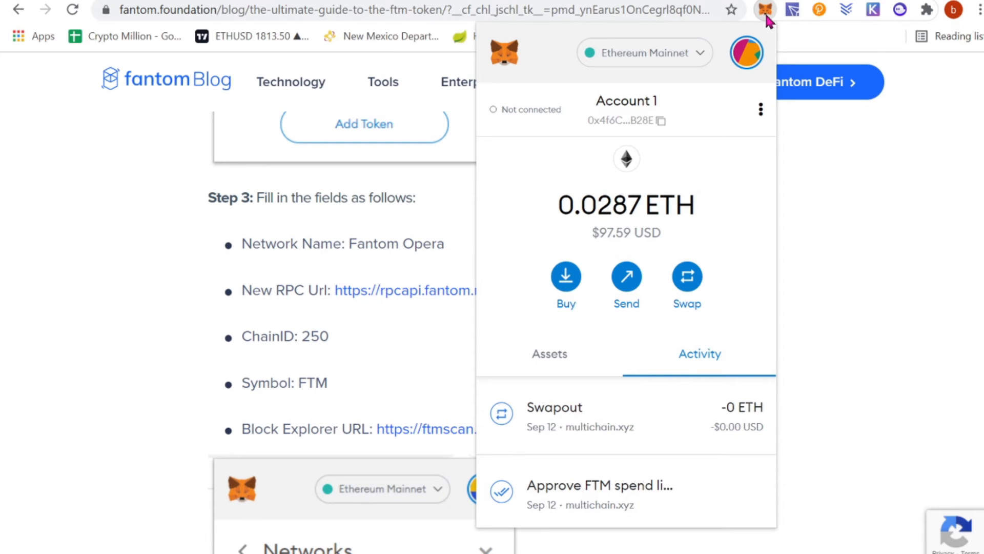
click(762, 114)
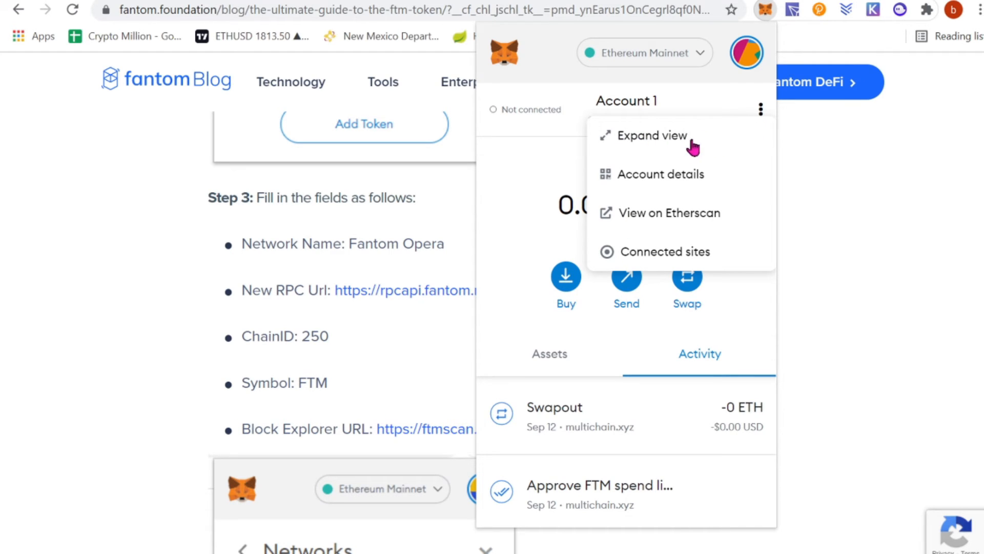
click(645, 148)
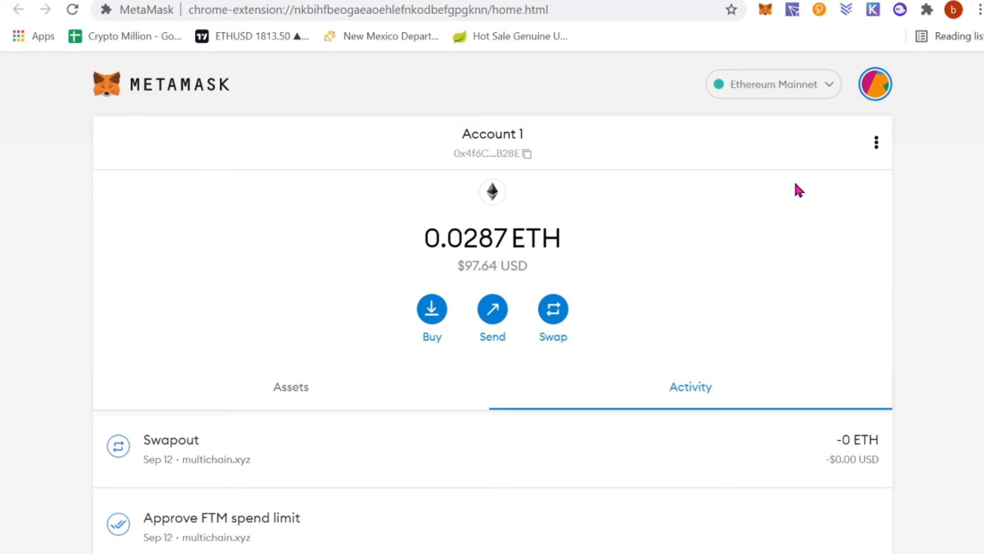
click(824, 93)
scroll(830, 224, down, 4)
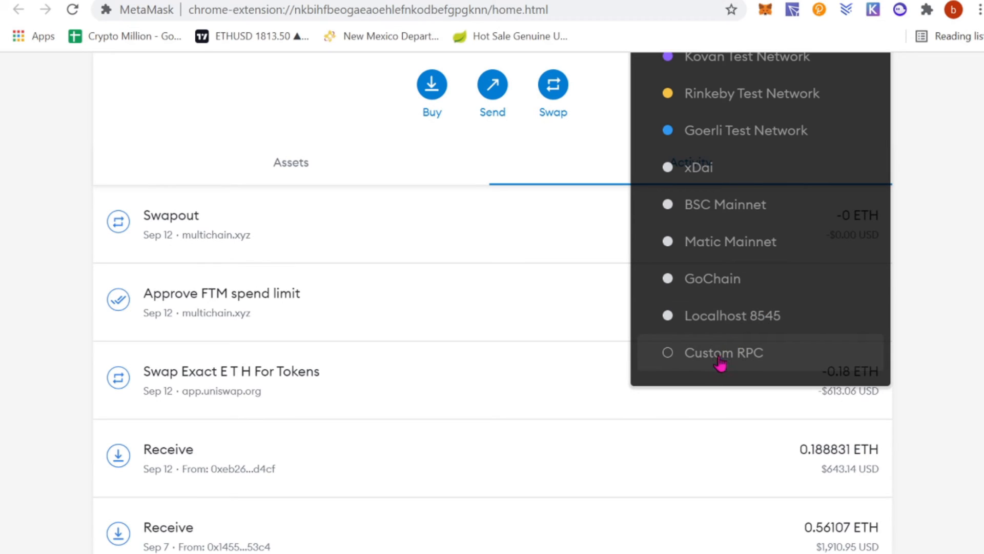
click(756, 358)
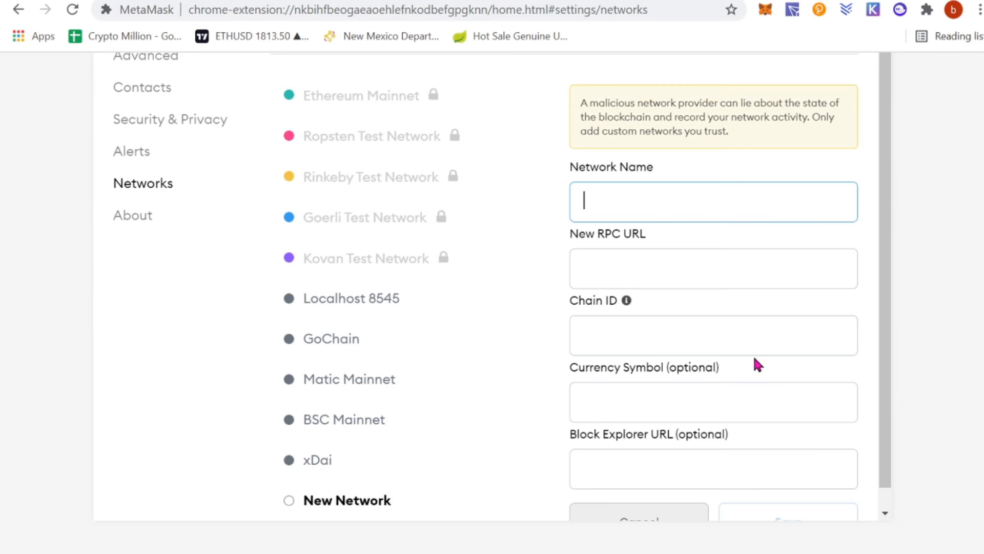
scroll(921, 315, up, 3)
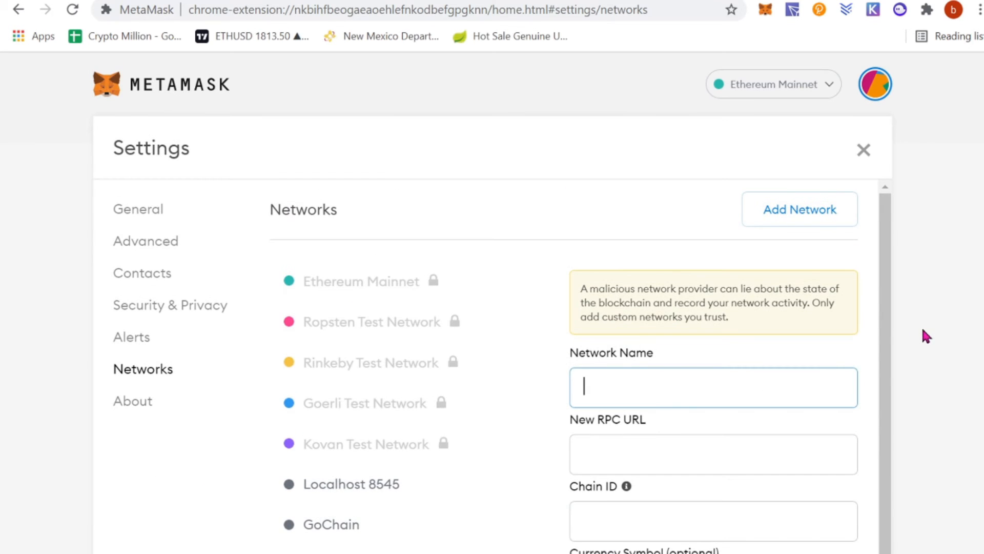
scroll(941, 317, down, 1)
scroll(941, 318, down, 2)
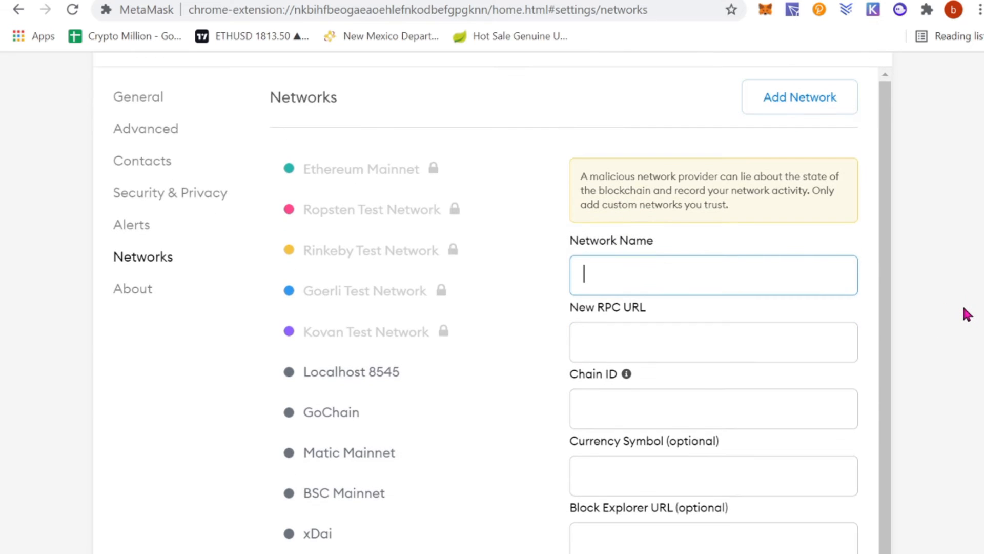
scroll(964, 313, down, 2)
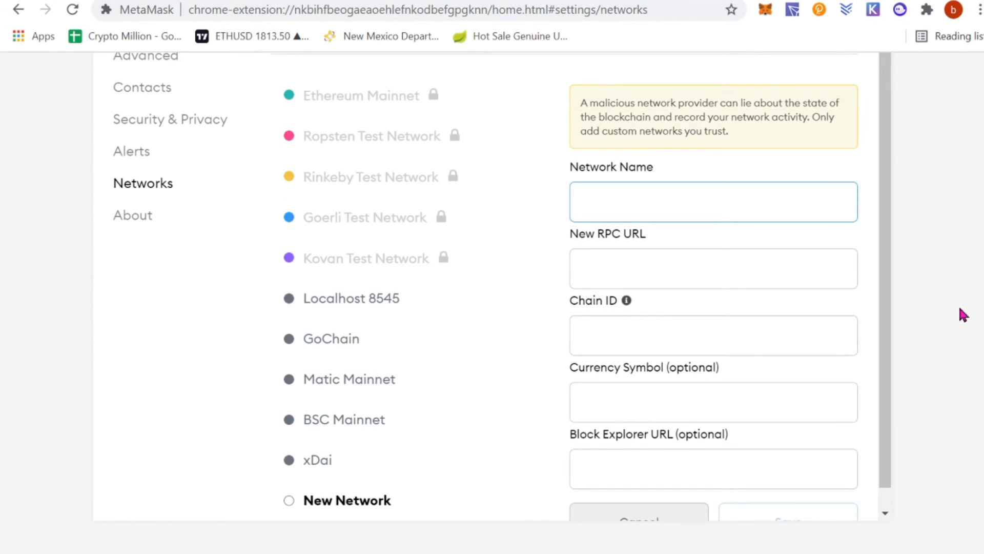
scroll(948, 309, up, 1)
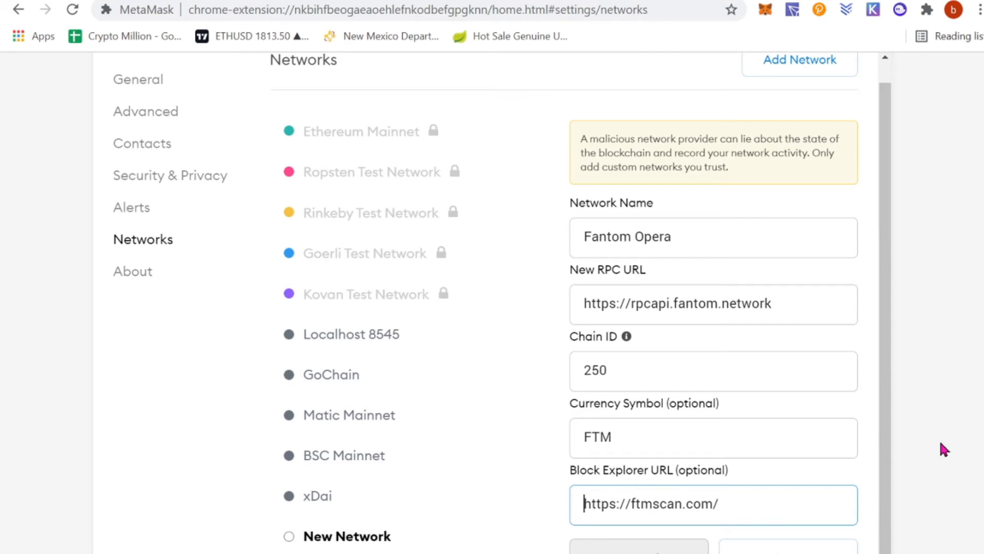
click(789, 546)
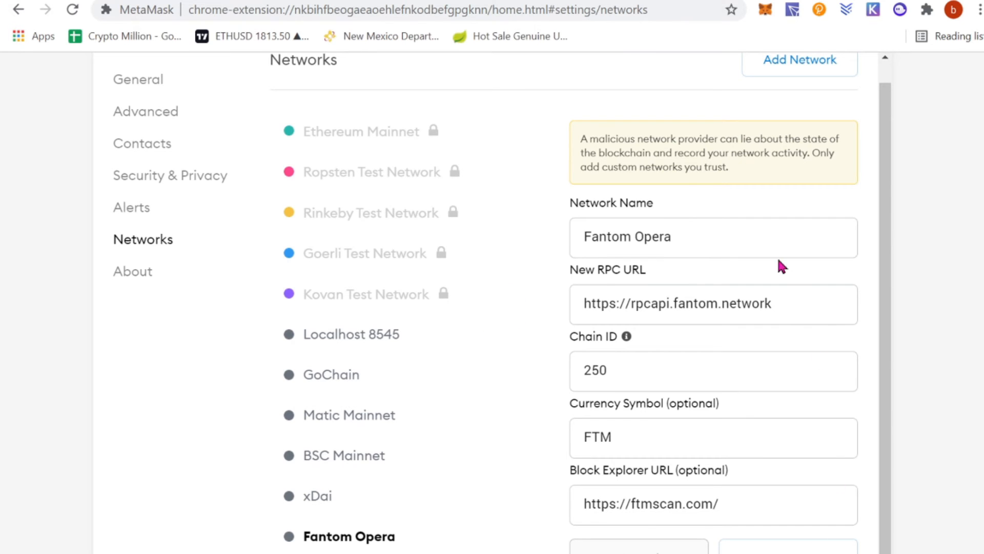
Leave the network settings, close the expanded MetaMask page and check the wallet's FTM balance on Fantom Opera.
scroll(784, 277, down, 1)
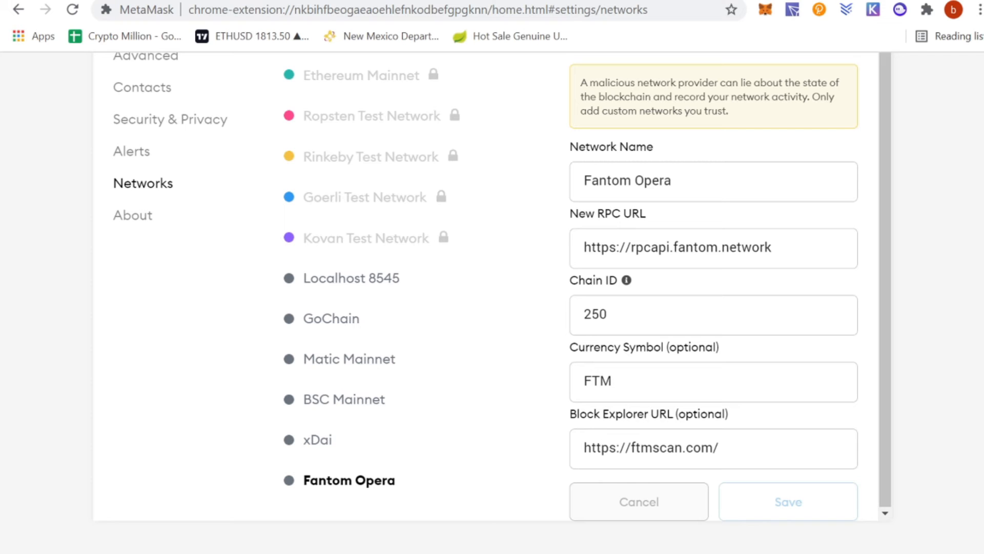
scroll(979, 417, up, 4)
click(864, 150)
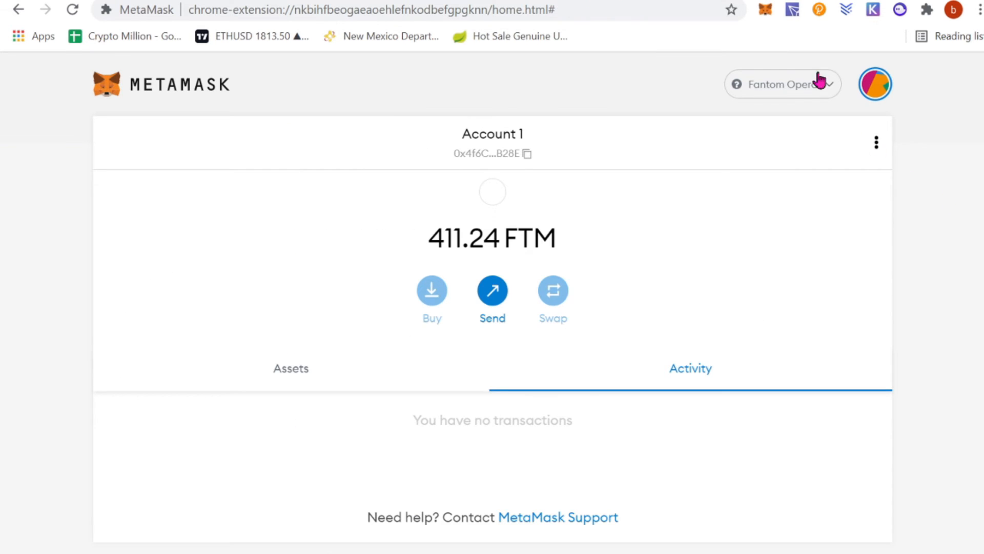
click(873, 1)
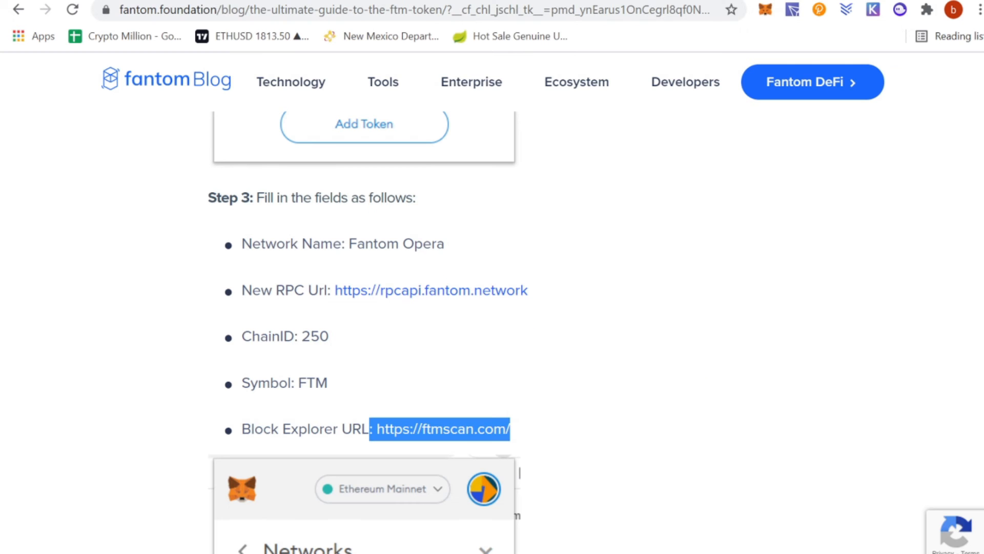
click(771, 12)
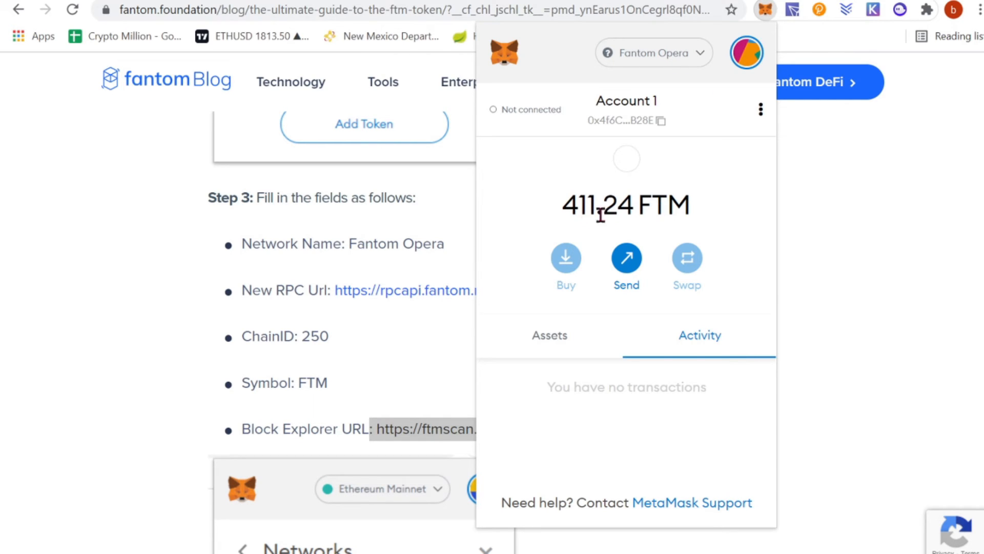
Check the FTM balance in MetaMask on Fantom Opera and show the account's assets.
double_click(572, 205)
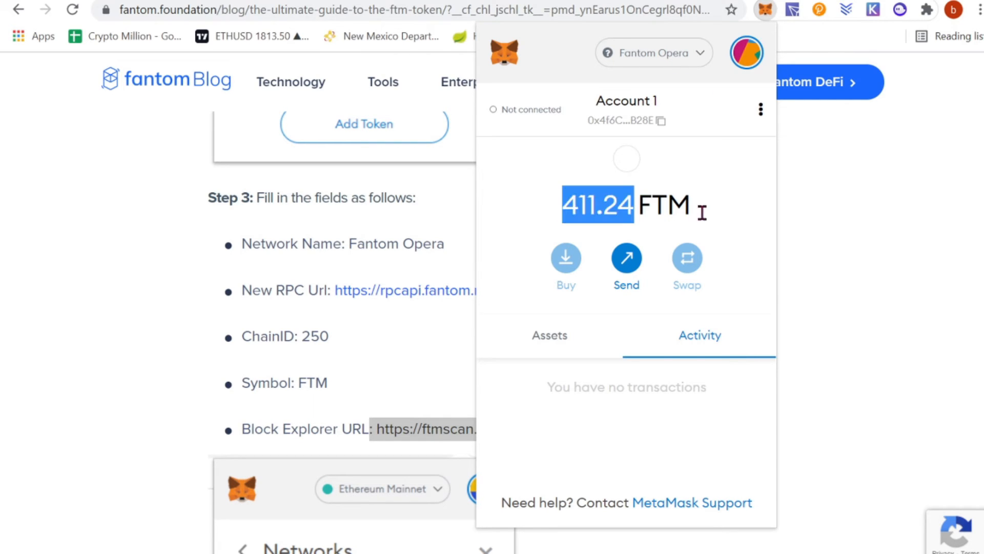
click(548, 334)
scroll(738, 291, down, 1)
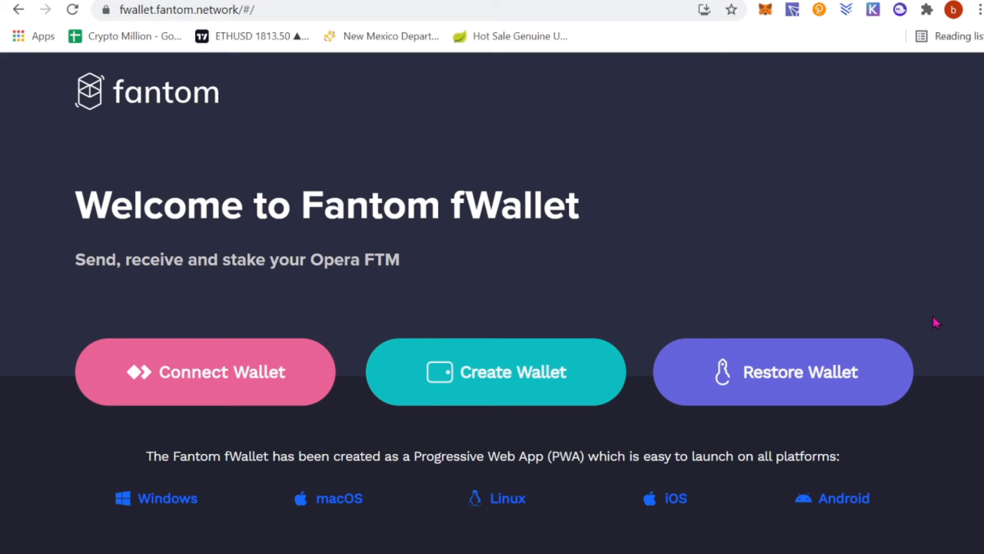
Create a new wallet in Fantom fWallet with a password, accept the keystore notice, download the keystore file and access the wallet.
click(503, 378)
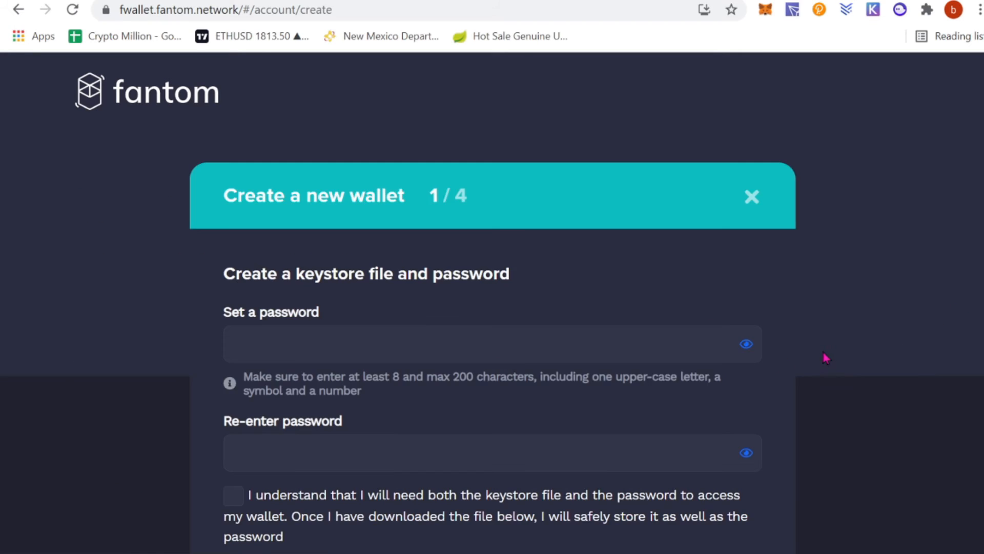
scroll(887, 323, down, 2)
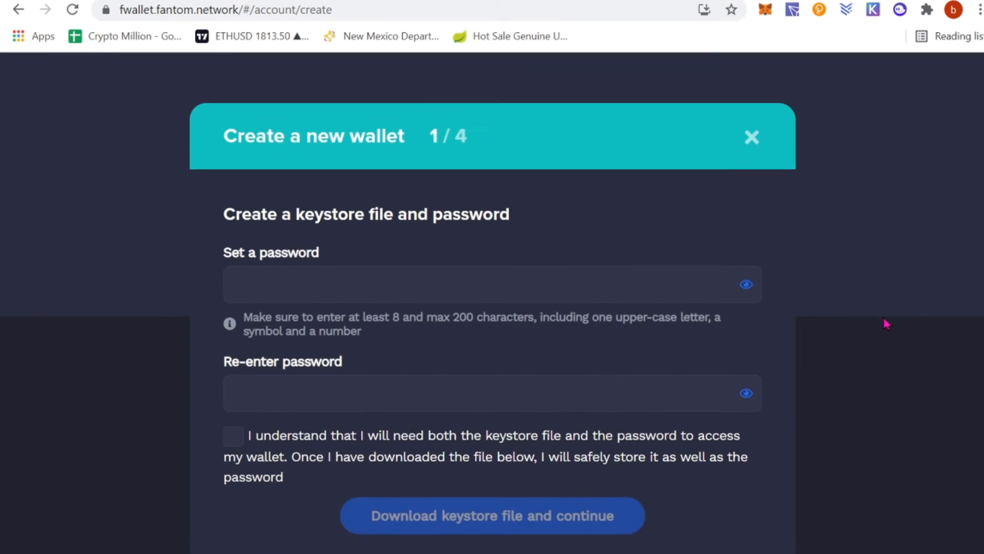
click(581, 285)
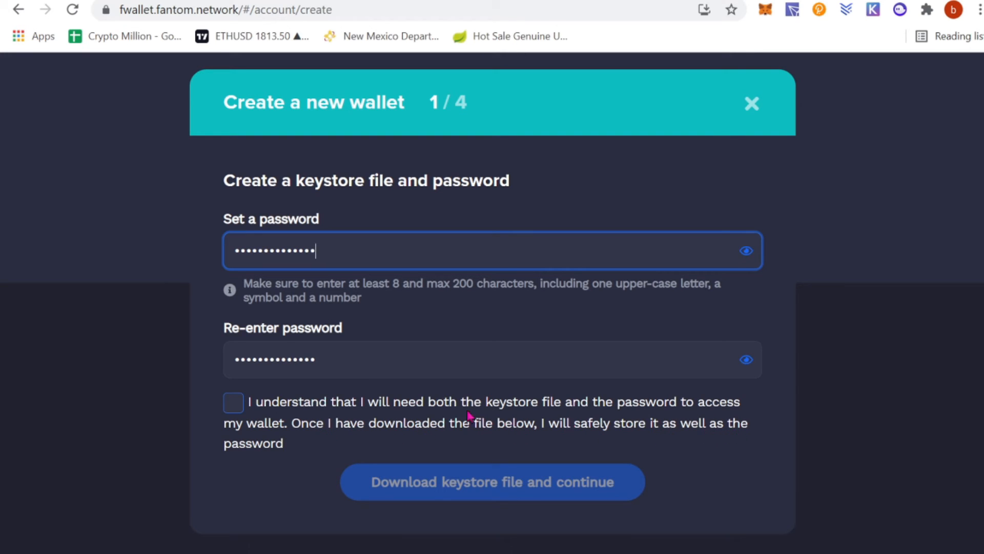
click(233, 410)
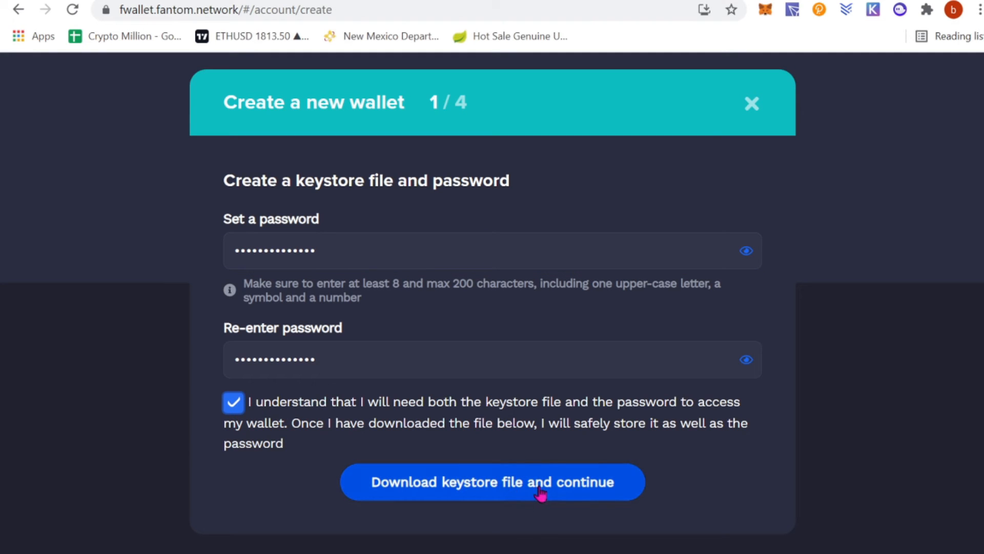
click(576, 492)
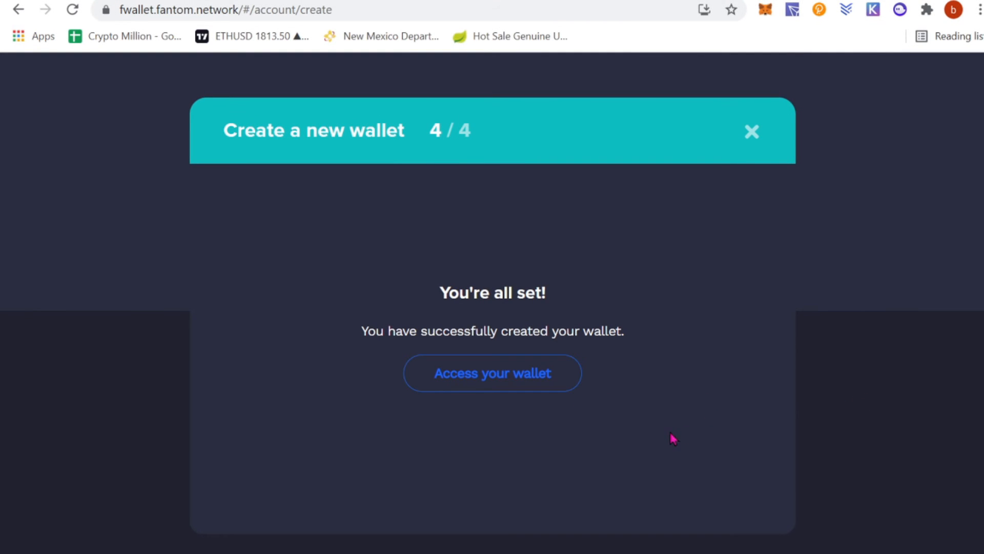
click(528, 386)
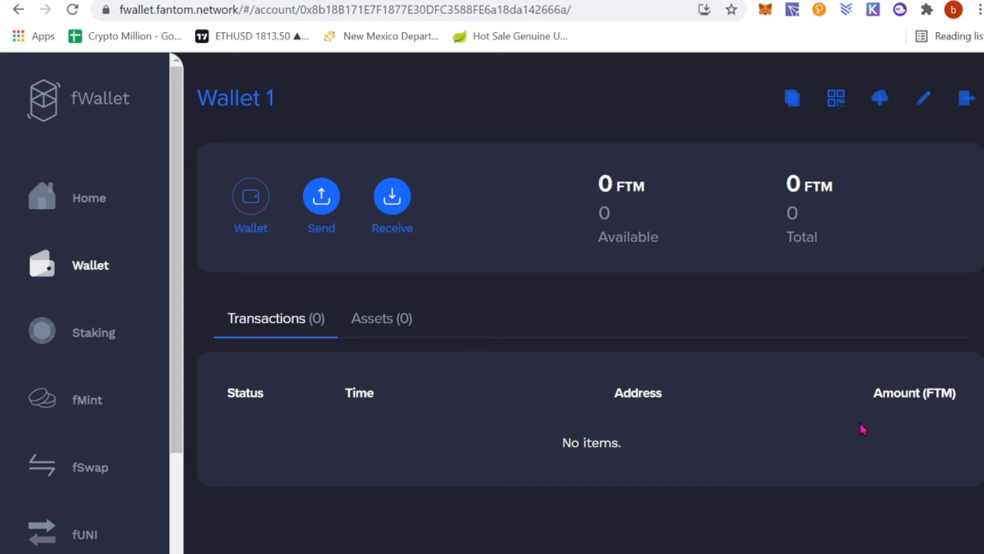
Copy the new fWallet's address for receiving FTM from Fantom Opera.
click(394, 210)
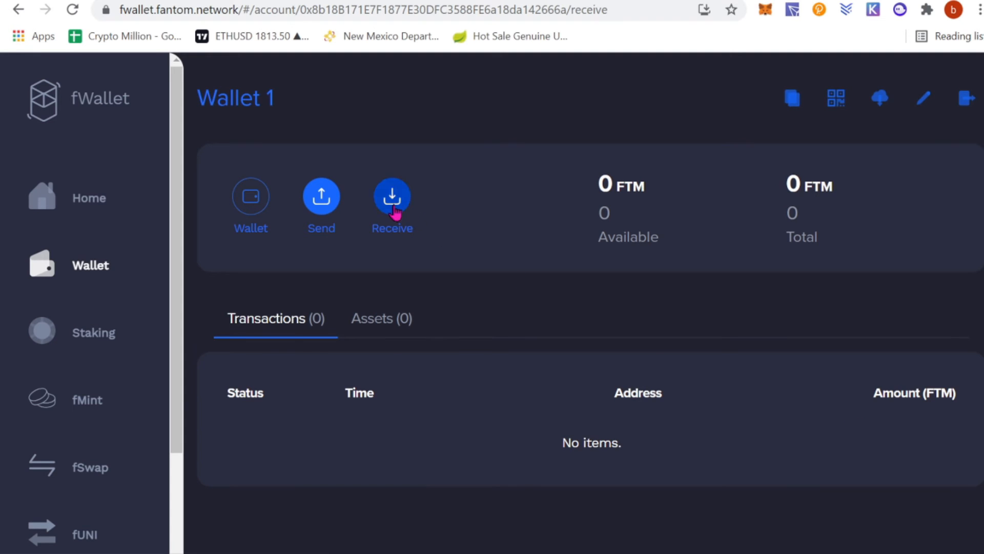
scroll(817, 341, down, 3)
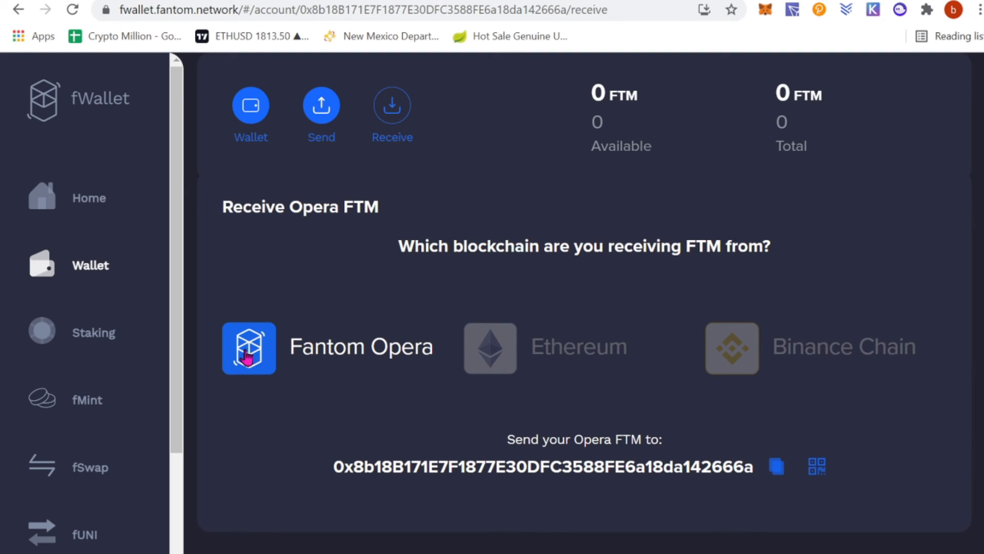
click(781, 477)
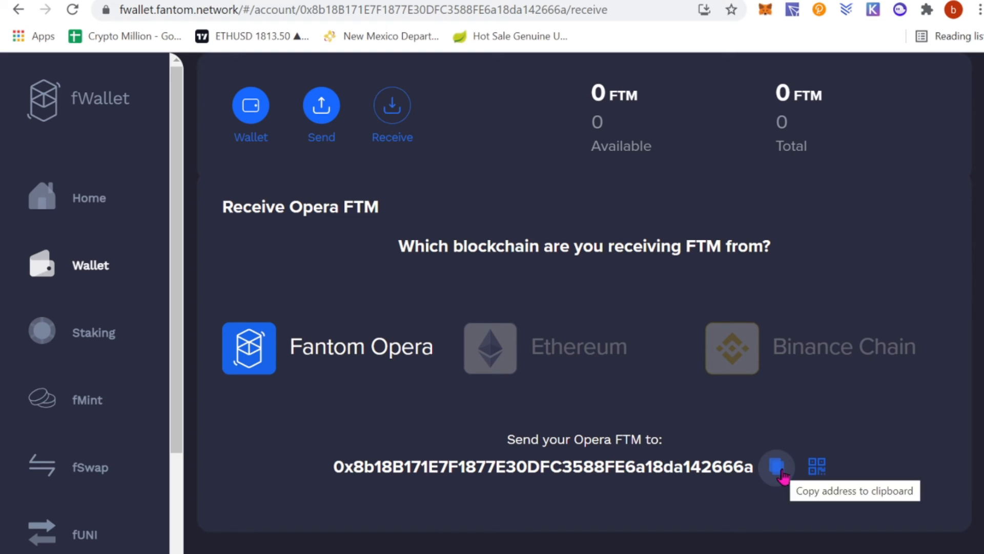
Start sending FTM from MetaMask on Fantom Opera with the copied fWallet address as the recipient.
click(765, 11)
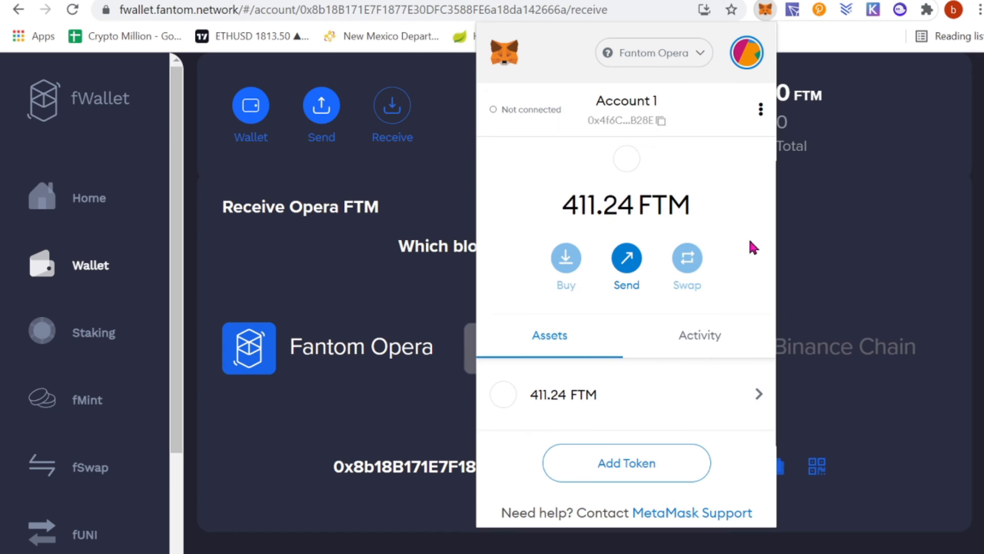
click(681, 403)
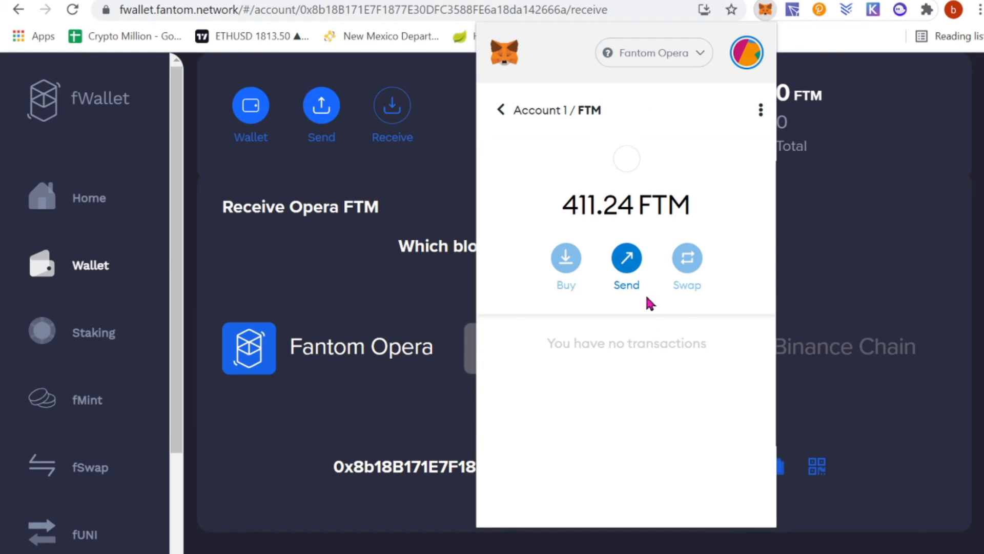
click(627, 259)
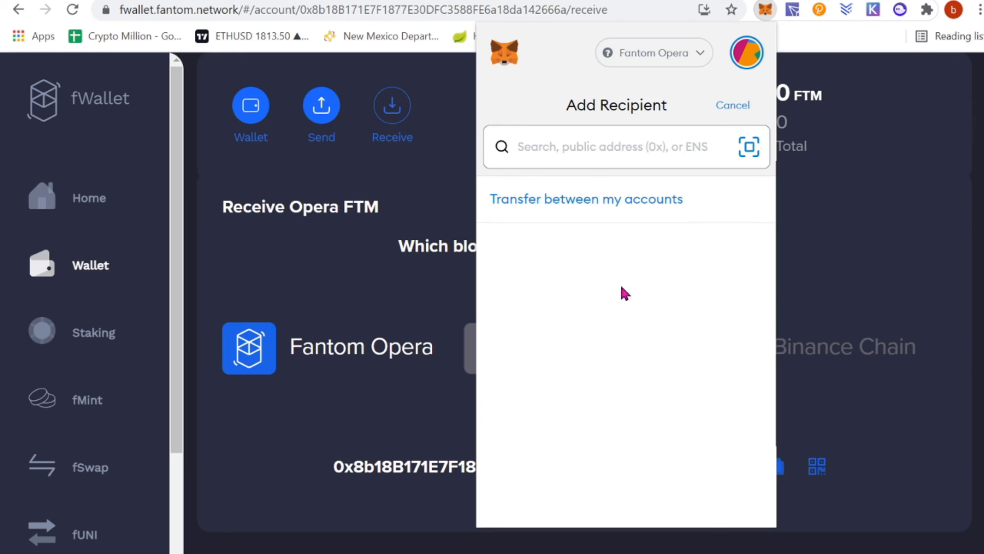
right_click(605, 147)
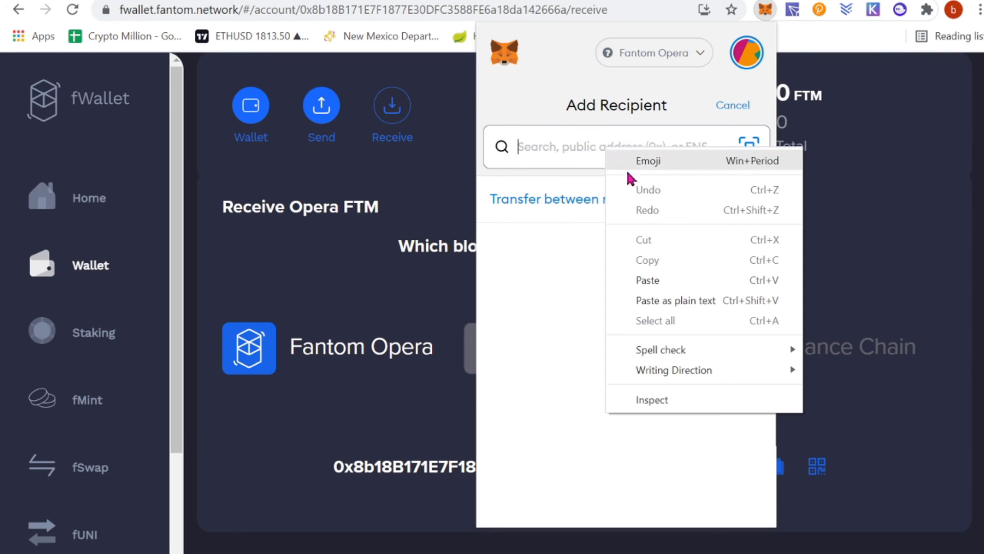
click(660, 279)
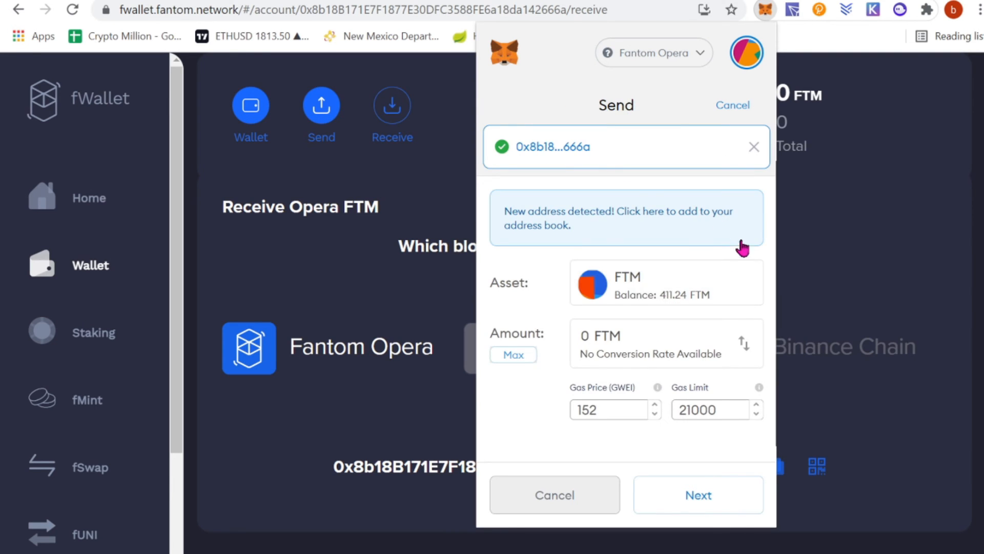
Set the send amount to 400 FTM with a gas price of 150 GWEI and confirm the transaction.
click(515, 359)
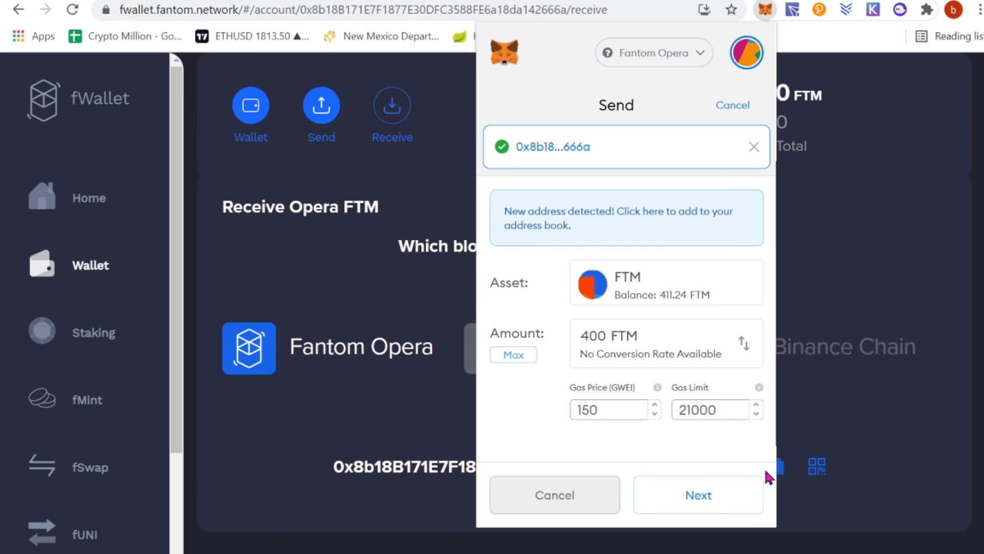
click(704, 497)
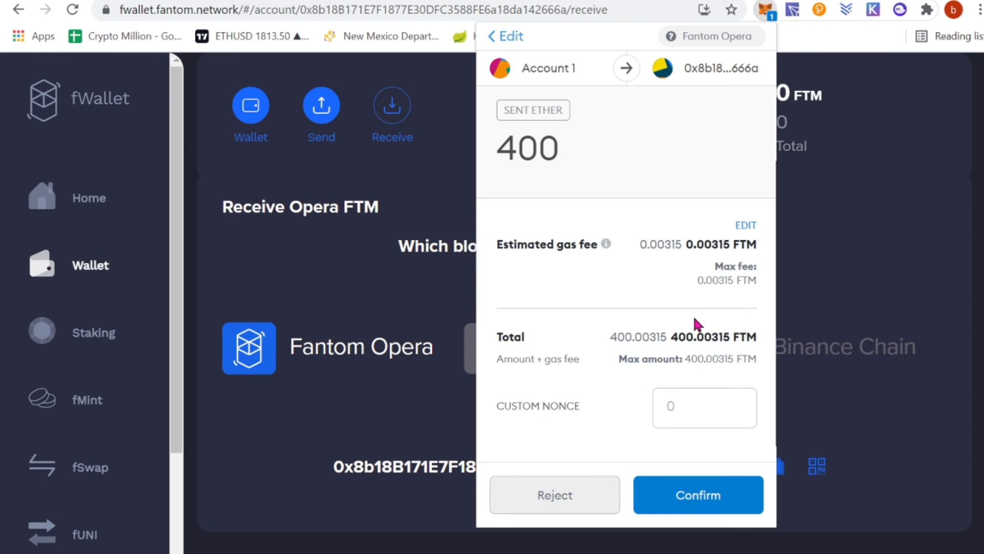
click(710, 505)
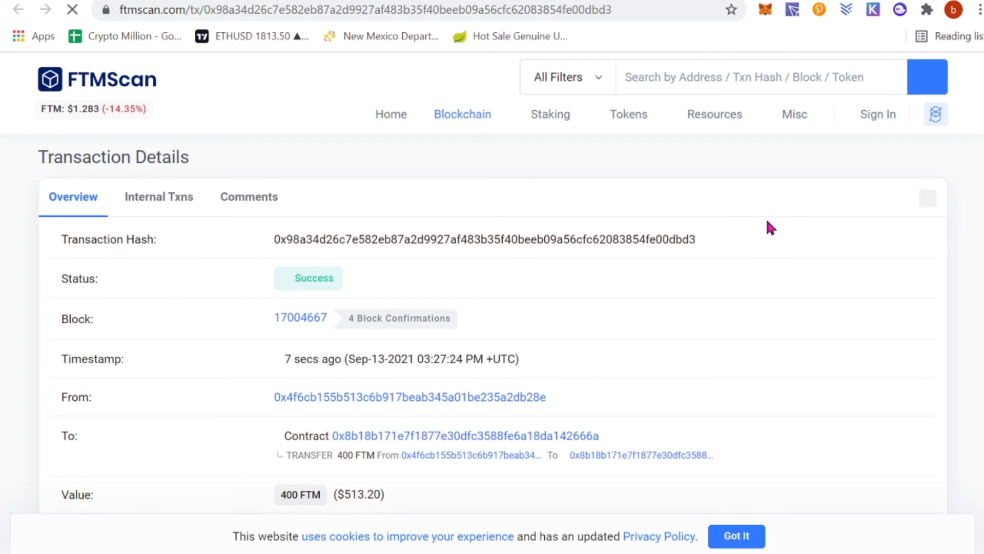
Review the transfer's details on FTMScan, return to fWallet and check its balance and transaction list.
scroll(811, 221, down, 2)
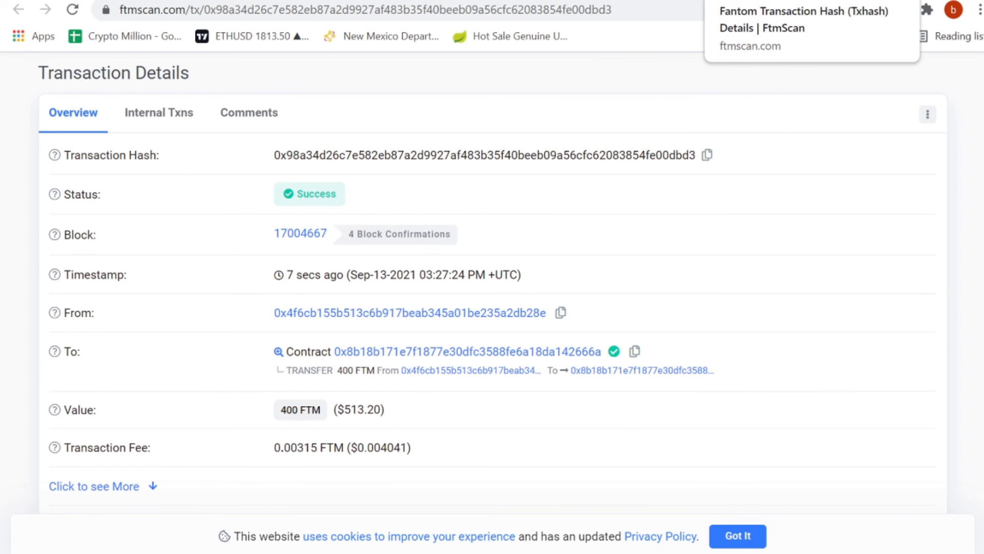
click(825, 1)
scroll(903, 297, up, 1)
scroll(903, 298, up, 2)
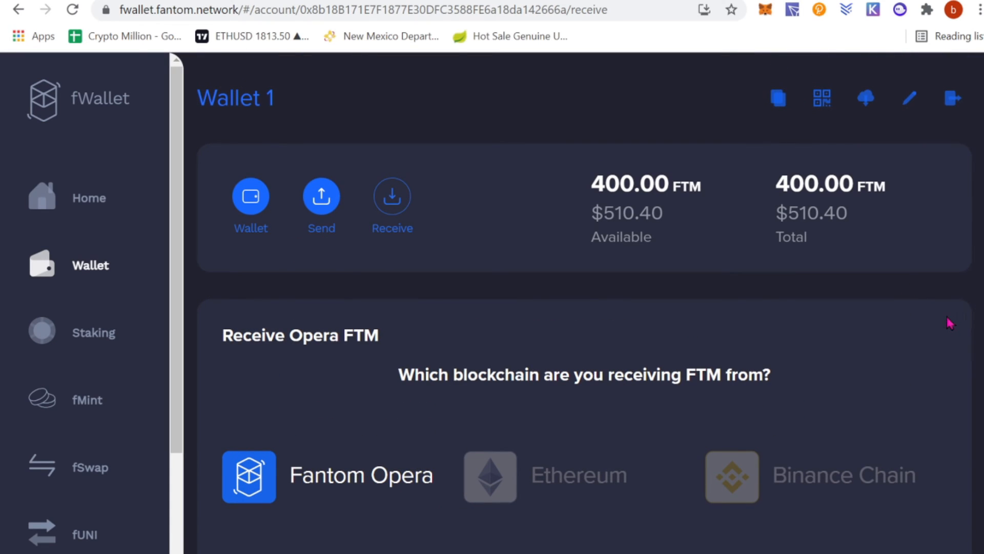
click(249, 197)
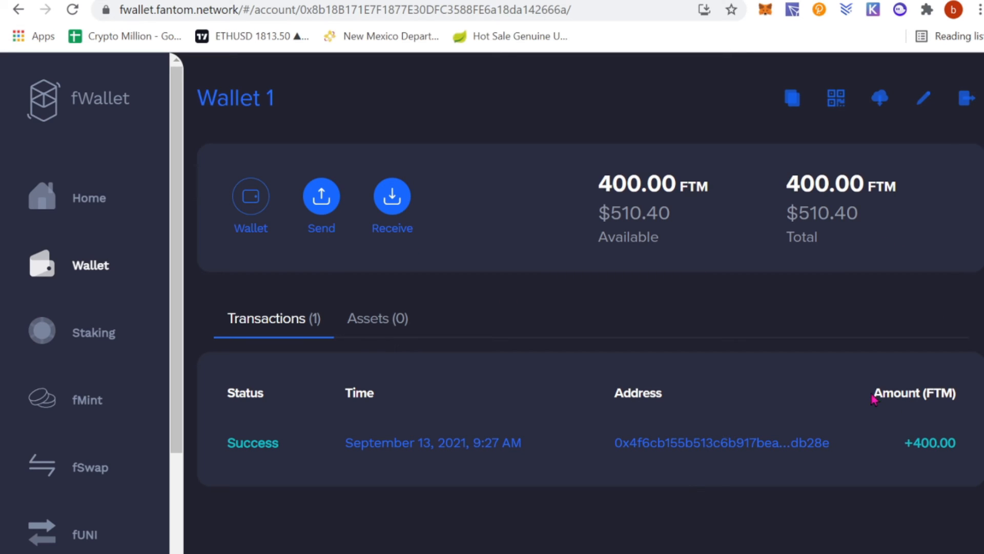
Add a staking delegation of 375 FTM in fWallet and choose Binary Fintech Group, ID 56, as the validator.
click(94, 338)
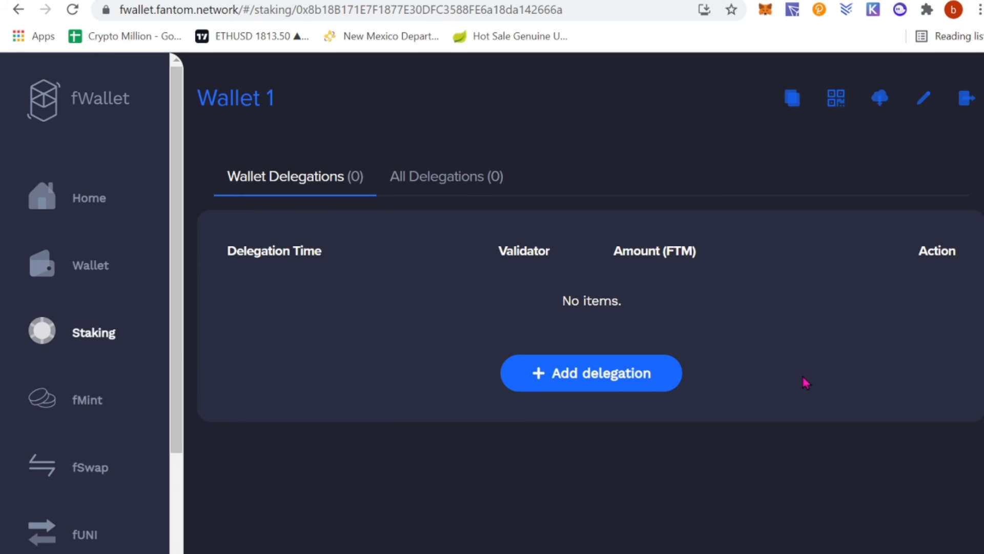
click(562, 378)
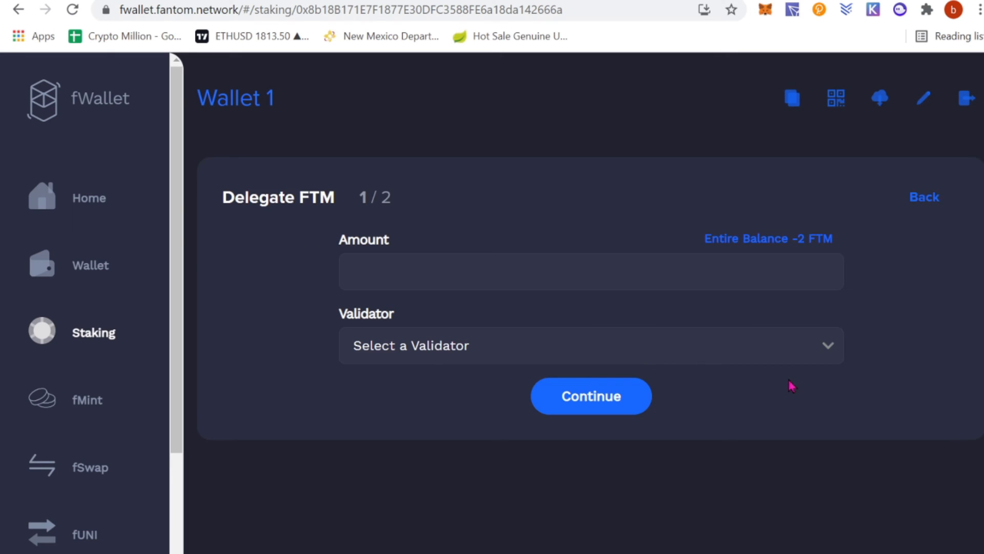
click(603, 270)
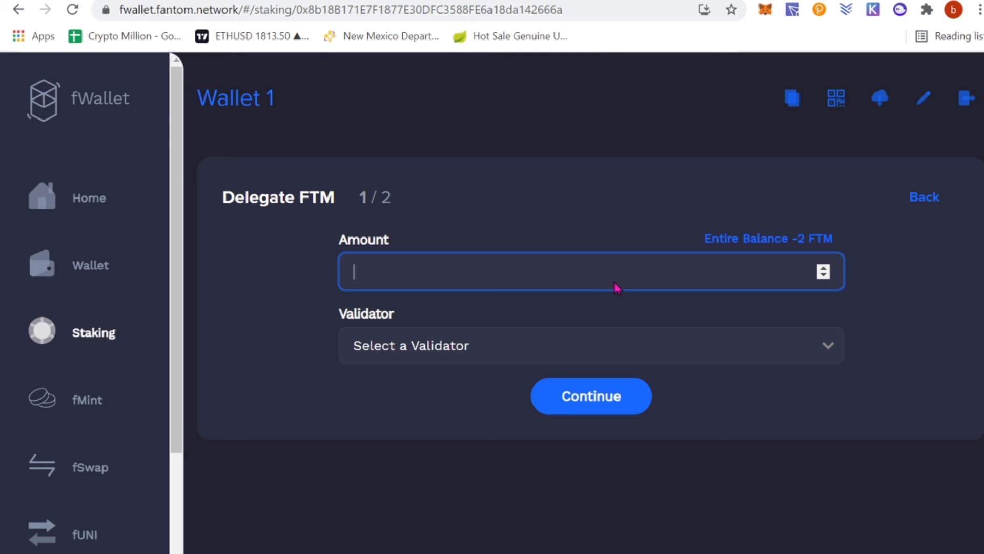
click(677, 345)
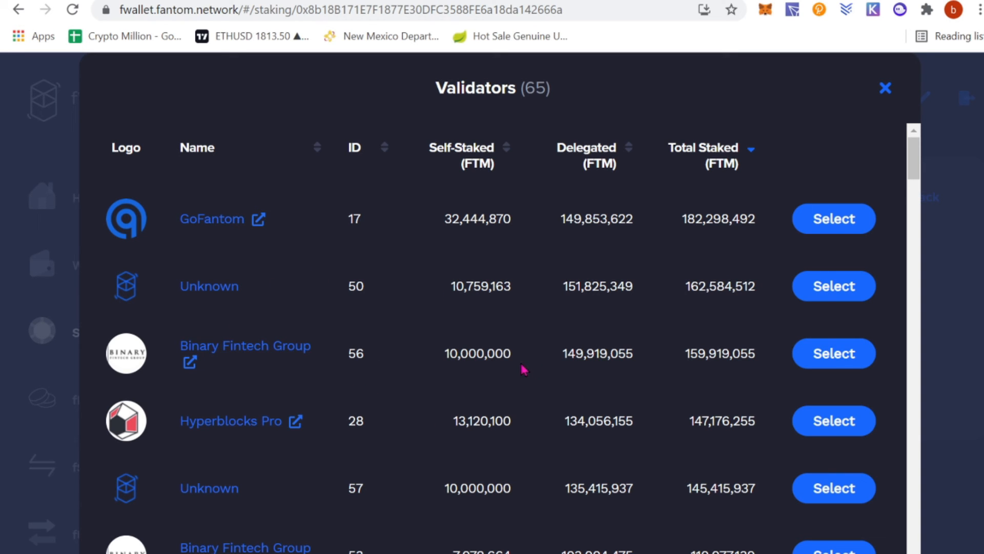
scroll(508, 372, down, 2)
scroll(504, 373, down, 1)
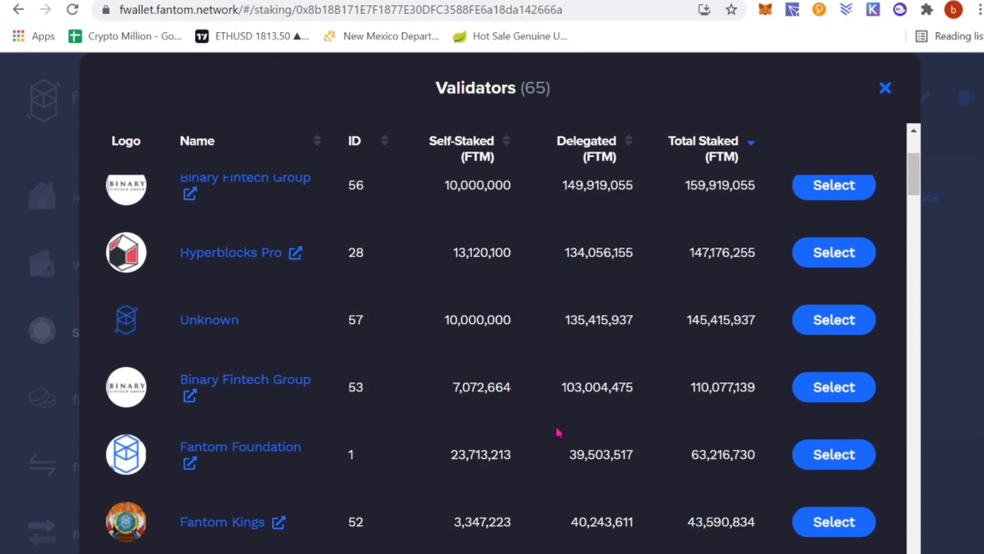
scroll(505, 387, up, 3)
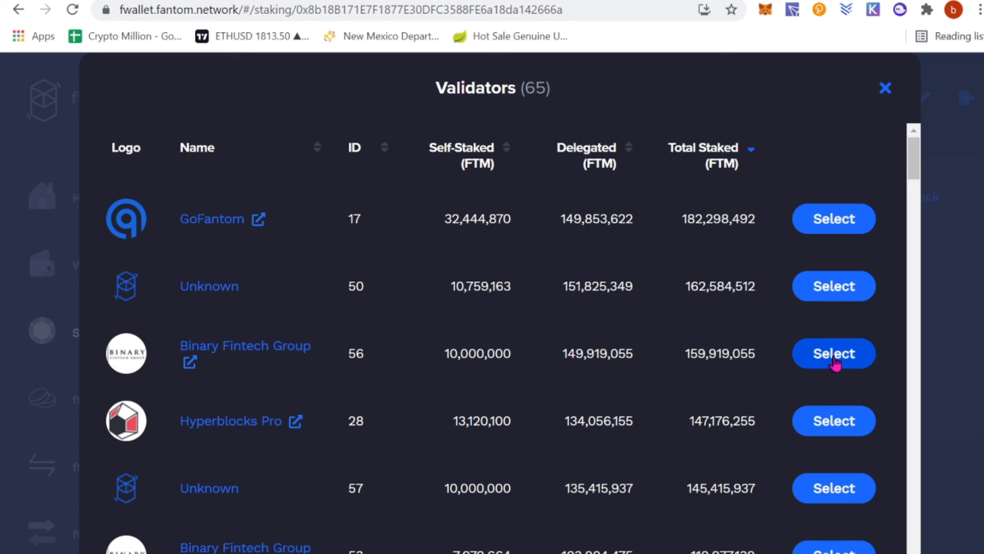
click(834, 363)
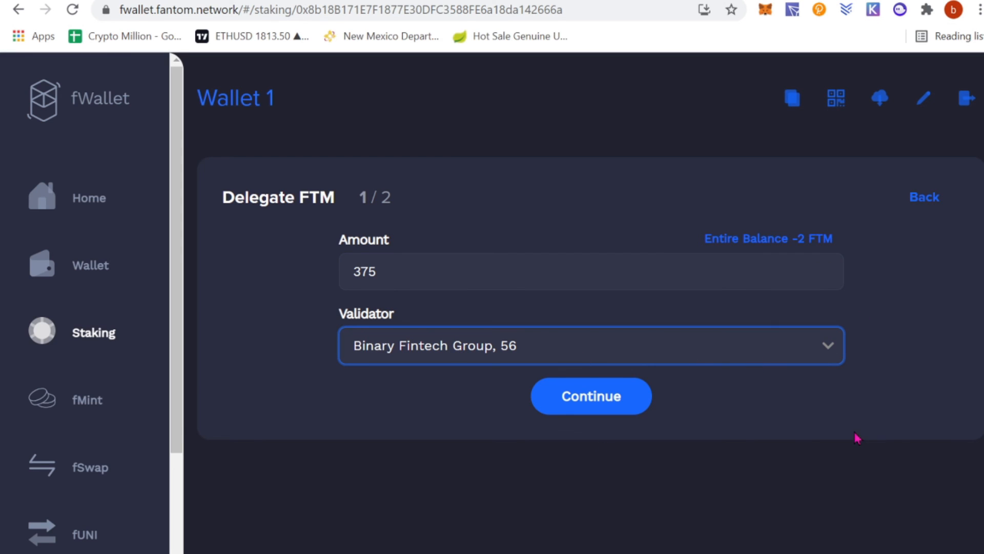
Continue to the delegation's confirmation, enter the wallet password and delegate the FTM.
click(599, 410)
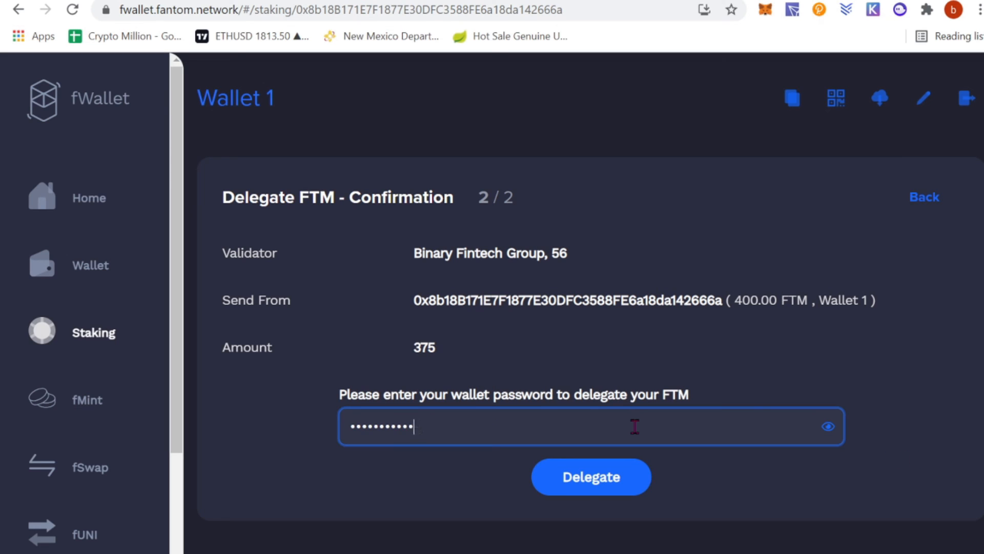
text(•••)
click(620, 478)
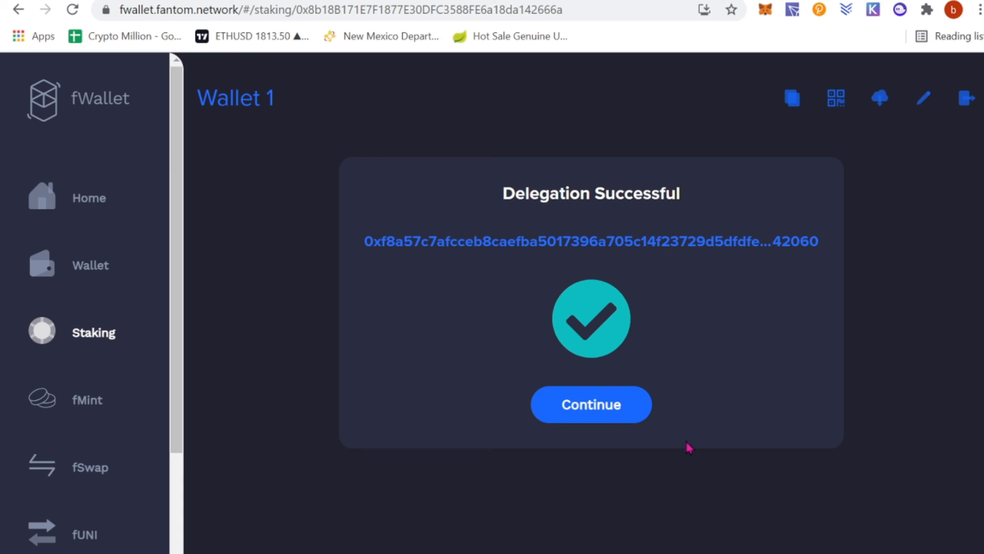
Leave the delegation success notice and examine the staking details, including the advanced functions.
click(611, 418)
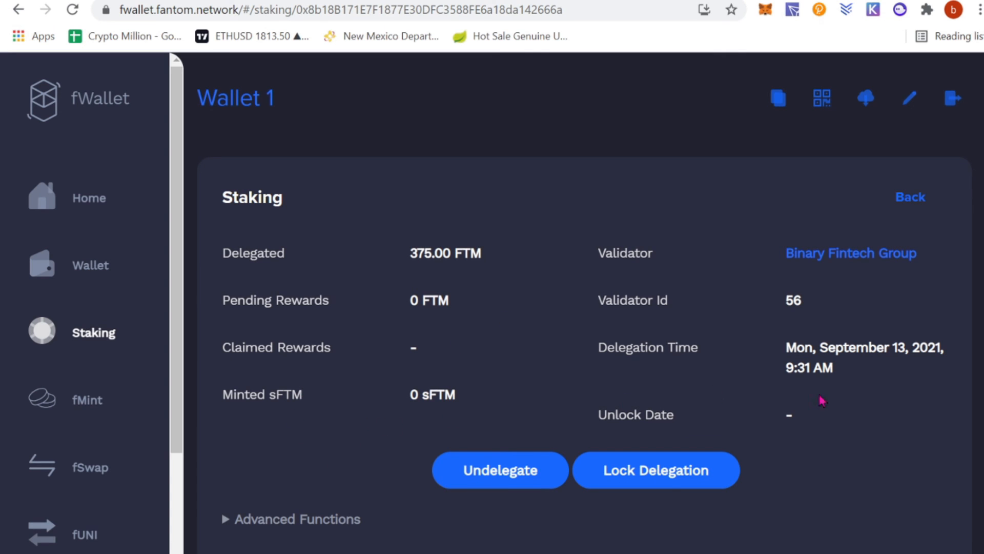
scroll(829, 402, down, 1)
click(249, 485)
scroll(820, 399, down, 1)
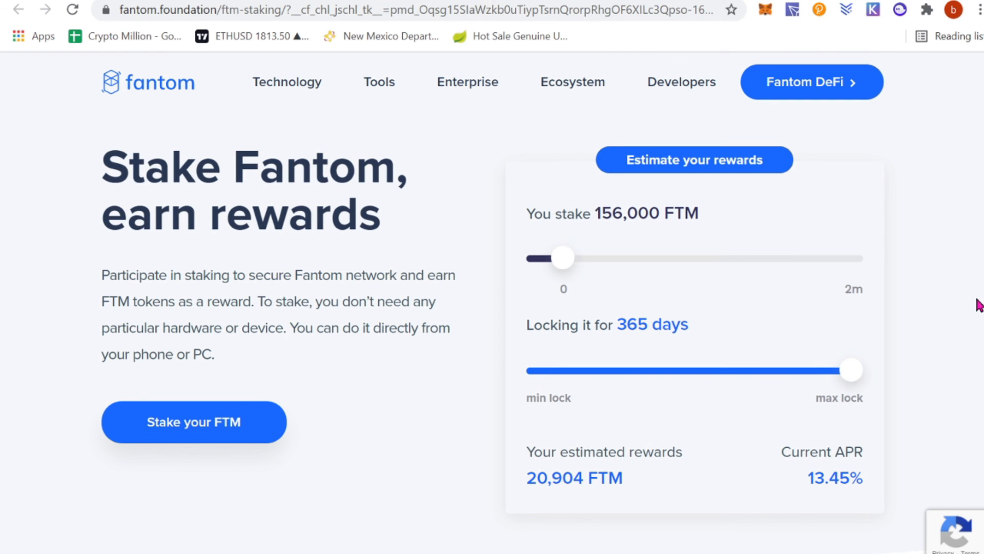
On Fantom's staking page, try a shorter lock period and estimate the rewards for staking 10 FTM for 365 days.
scroll(974, 305, down, 1)
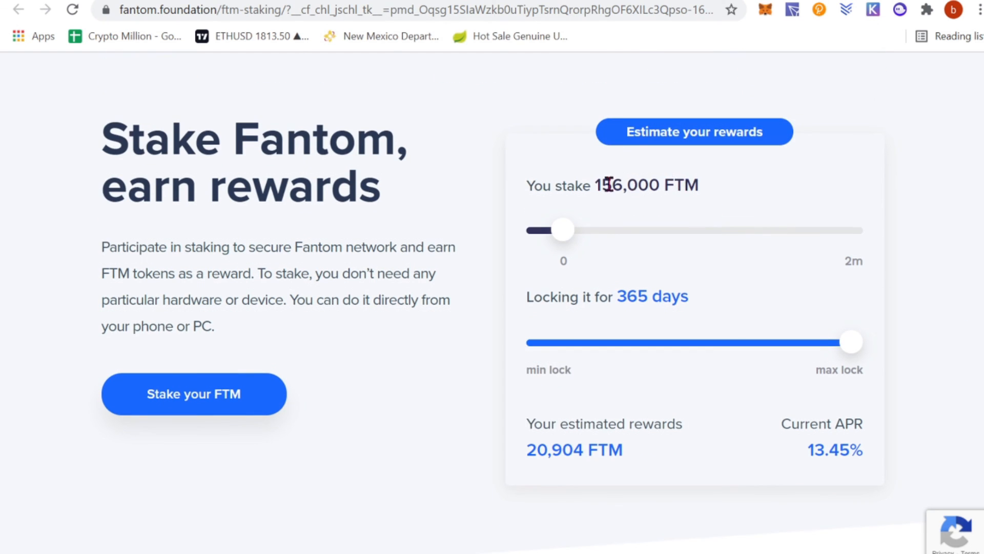
drag(857, 351, 670, 352)
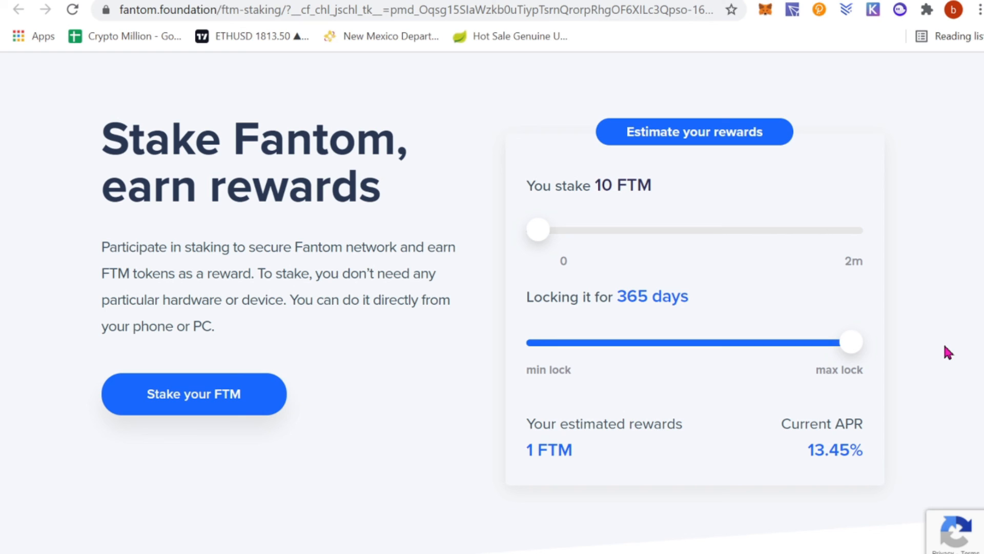
Back in fWallet, start locking the Binary Fintech Group delegation, set the lock period to 177 days and proceed to the confirmation.
click(149, 1)
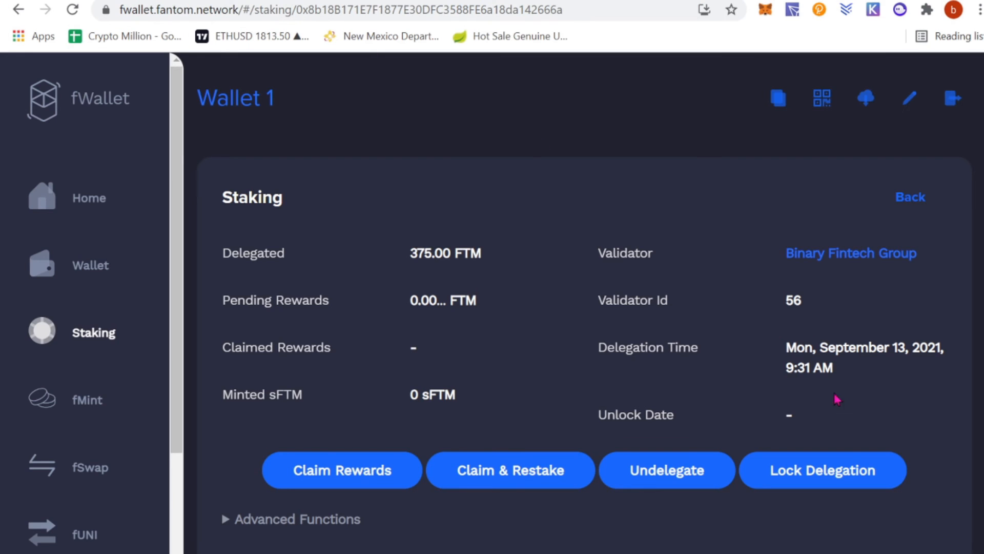
click(842, 478)
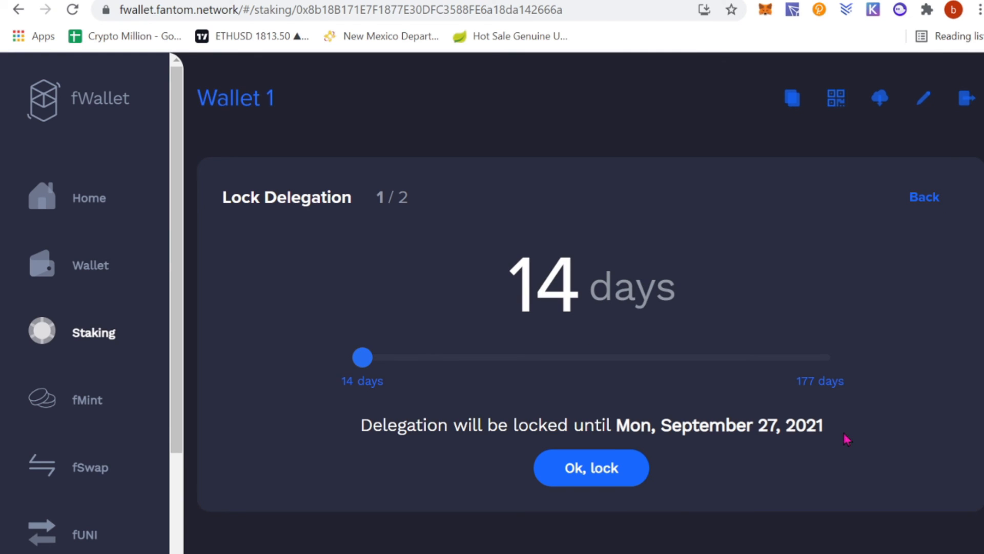
drag(361, 365, 658, 387)
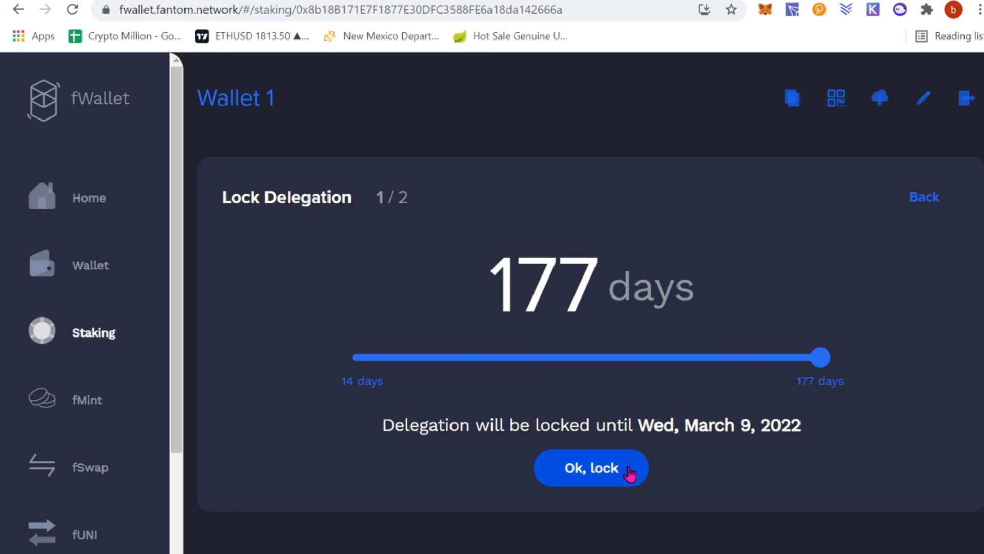
click(629, 474)
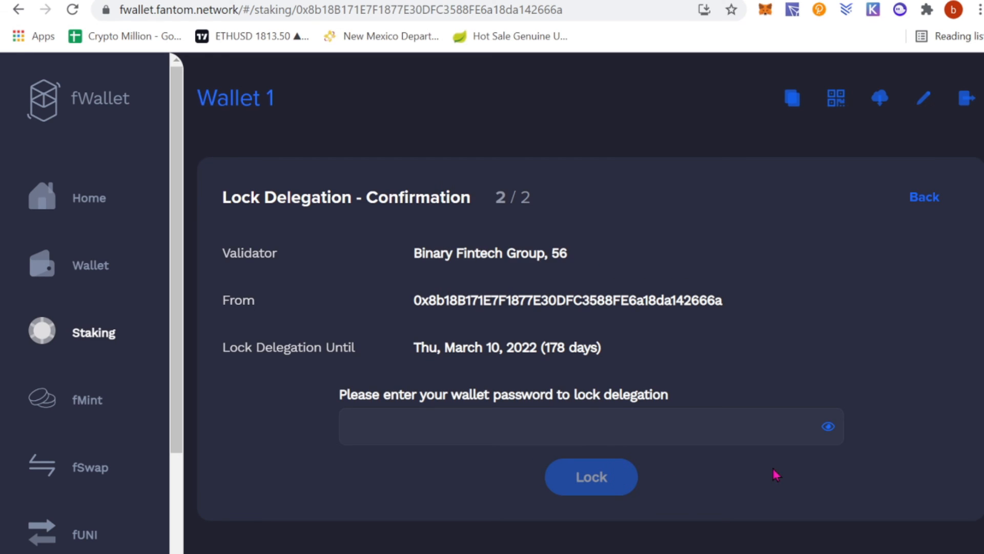
Enter the wallet password, lock the delegation and return to its staking details.
click(713, 425)
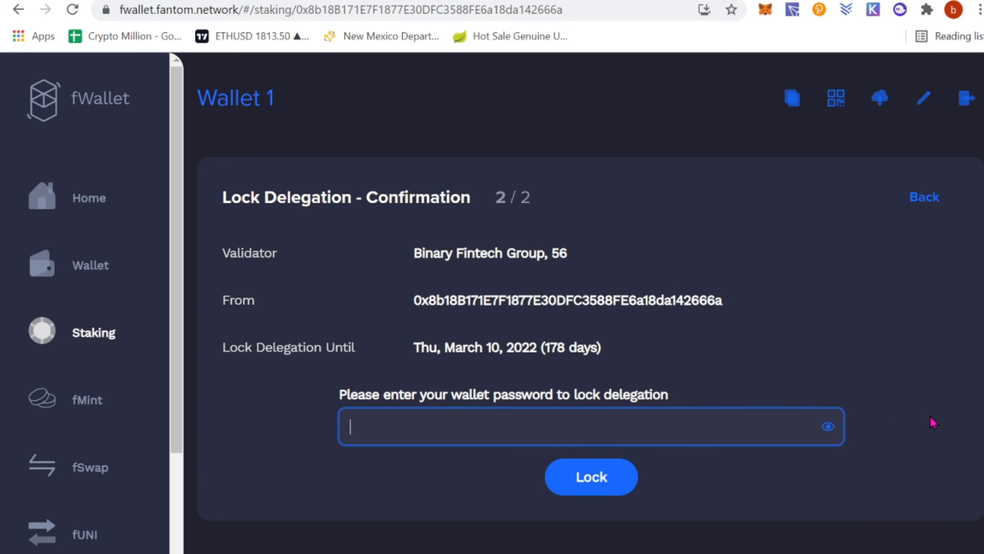
text(***************)
click(613, 484)
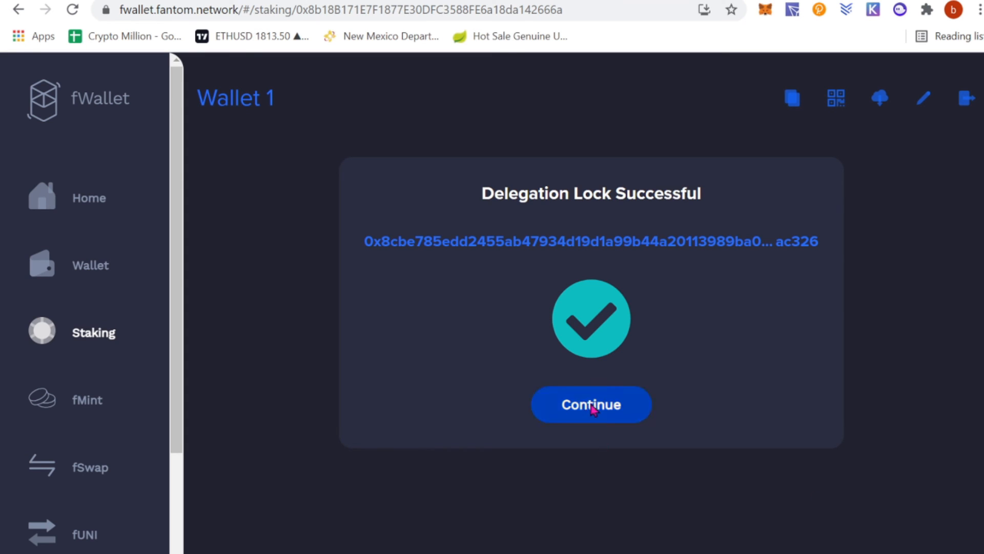
click(589, 407)
scroll(932, 450, down, 1)
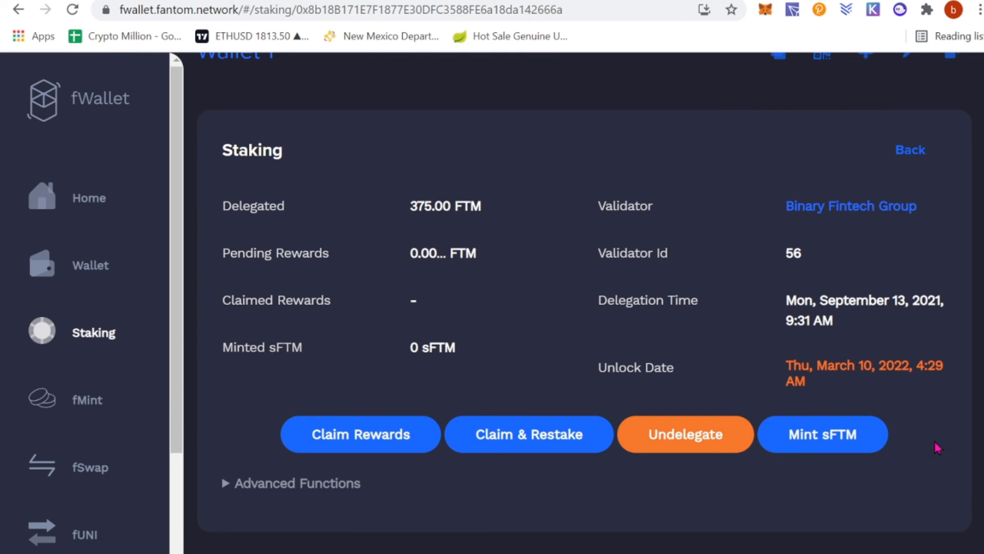